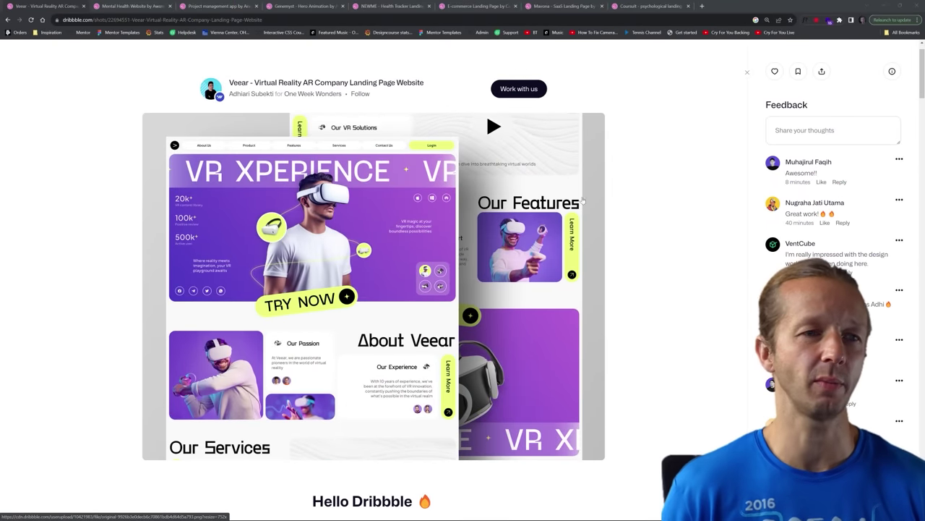
Enlarge the Veear VR landing page shot to see its full VR XPERIENCE design.
{"action": "scroll", "coordinate": [677, 215], "scroll_direction": "down", "scroll_amount": 2}
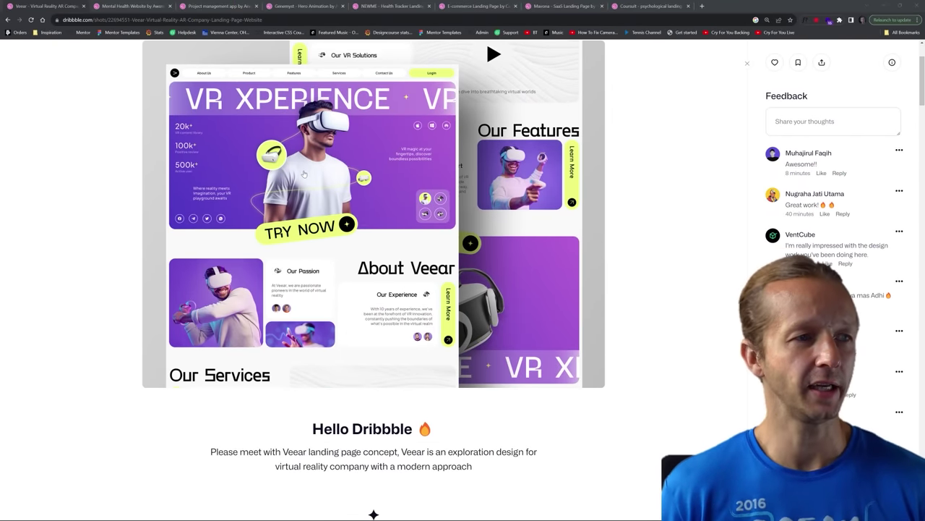
{"action": "scroll", "coordinate": [328, 215], "scroll_direction": "up", "scroll_amount": 2}
{"action": "left_click", "coordinate": [276, 207]}
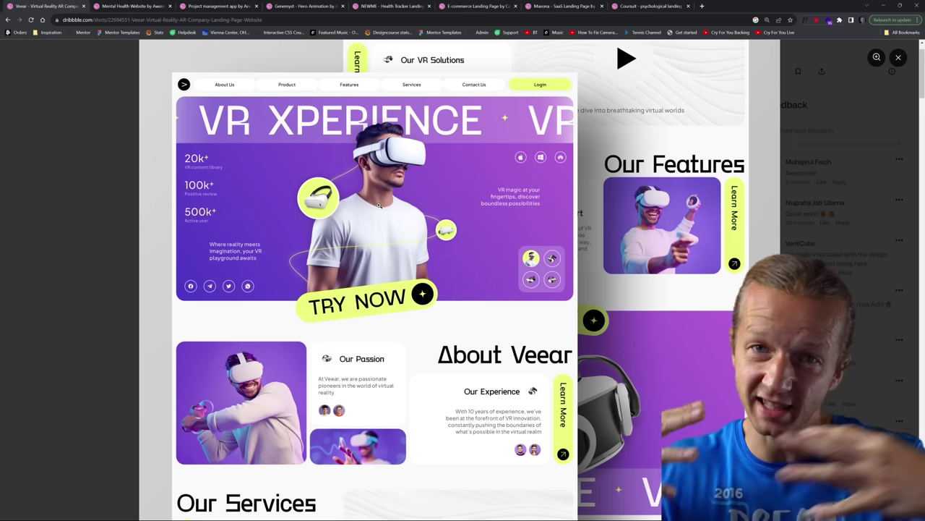
Switch to the Mental Health Website shot and enlarge its Cereen magazine design.
{"action": "left_click", "coordinate": [120, 5]}
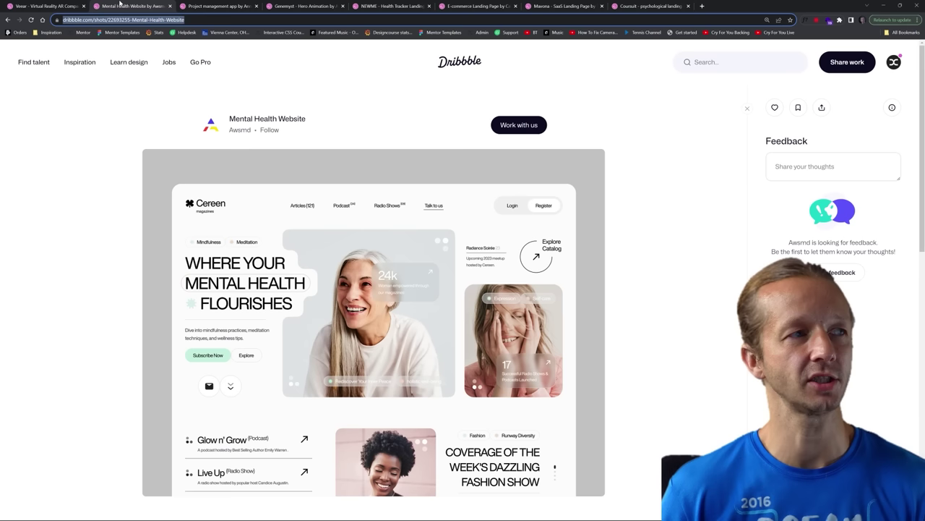
{"action": "scroll", "coordinate": [470, 185], "scroll_direction": "down", "scroll_amount": 3}
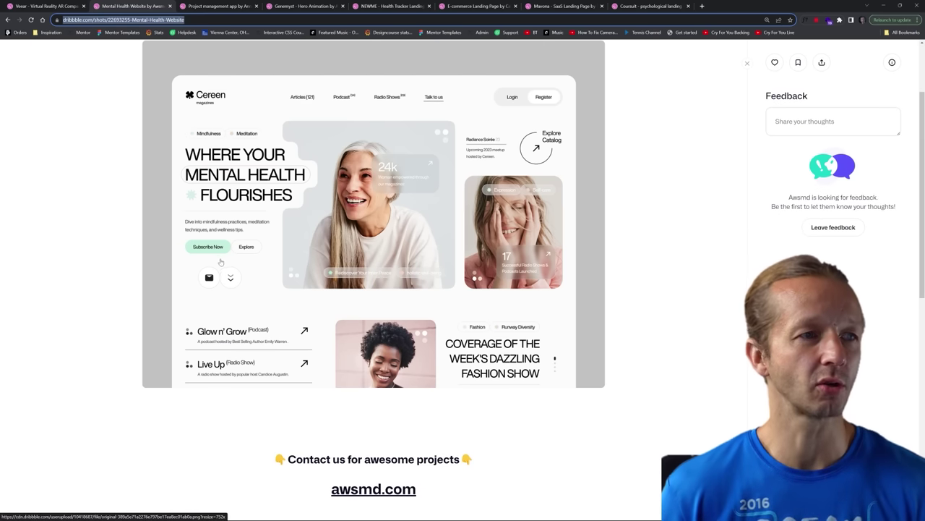
{"action": "left_click", "coordinate": [303, 211]}
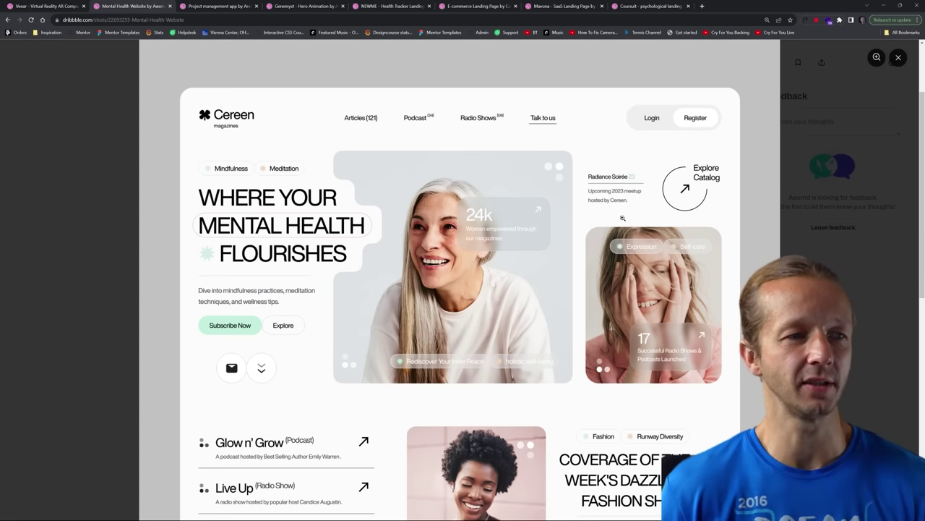
Enlarge the Project management app shot, then move on to the Genemyst Hero Animation shot.
{"action": "left_click", "coordinate": [186, 5]}
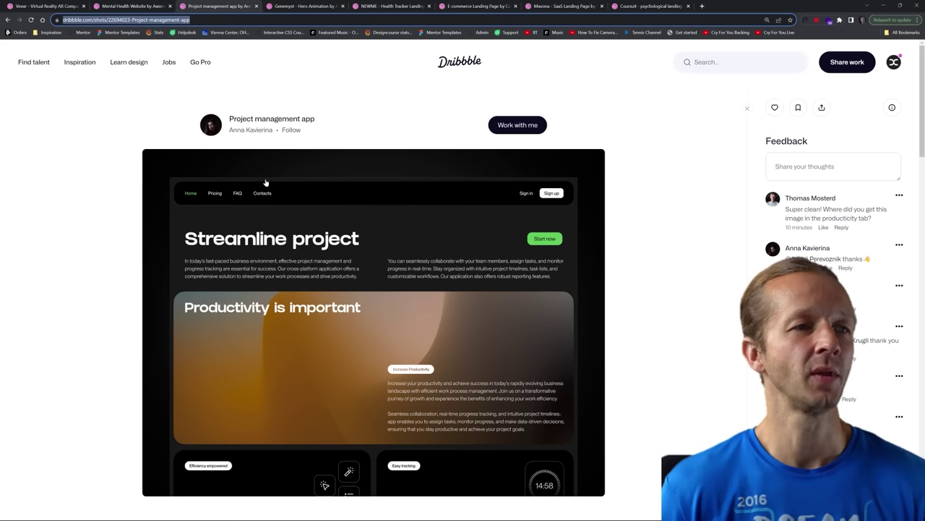
{"action": "scroll", "coordinate": [311, 231], "scroll_direction": "down", "scroll_amount": 2}
{"action": "scroll", "coordinate": [311, 231], "scroll_direction": "up", "scroll_amount": 1}
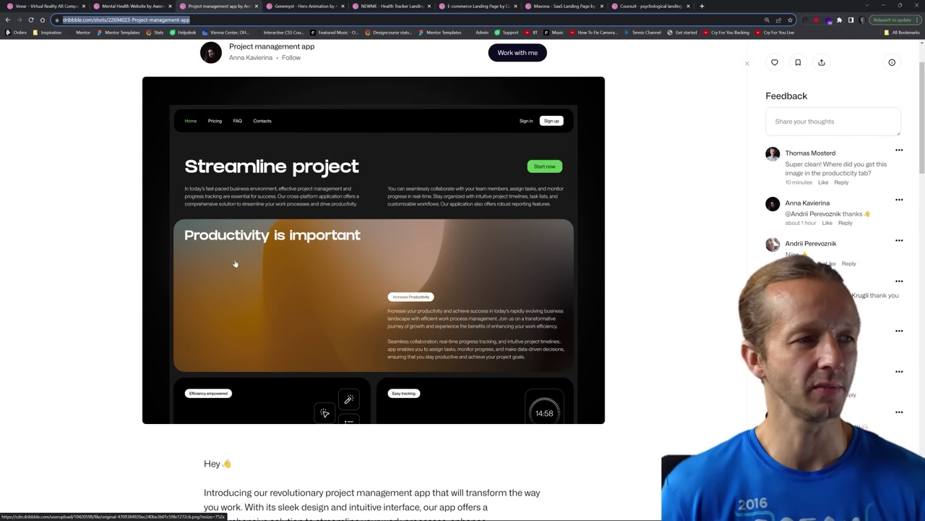
{"action": "left_click", "coordinate": [257, 282]}
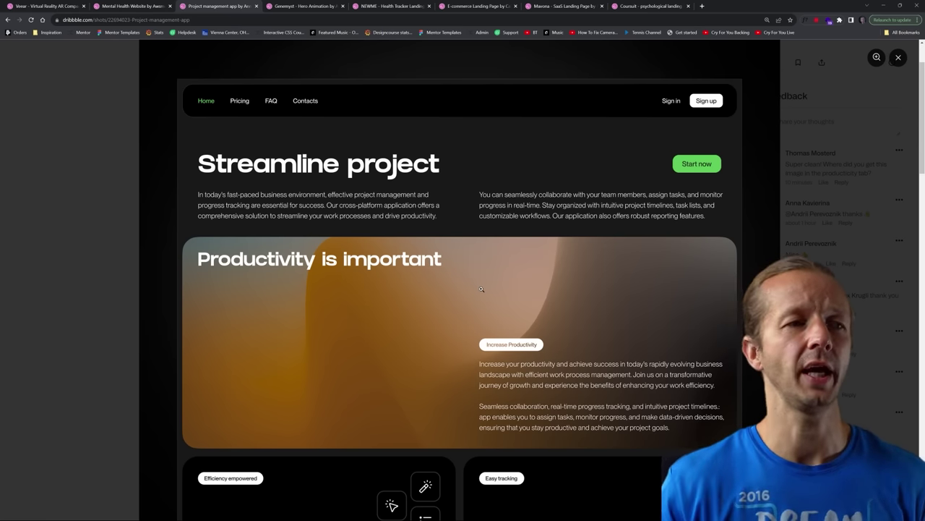
{"action": "left_click", "coordinate": [325, 5]}
Frame the Genemyst hero animation and watch it play through to its results card.
{"action": "scroll", "coordinate": [394, 193], "scroll_direction": "down", "scroll_amount": 3}
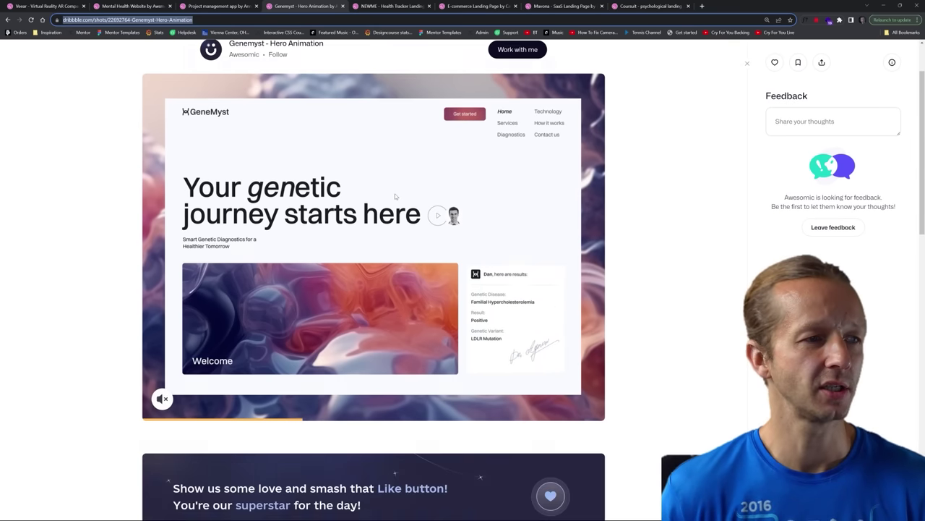
{"action": "scroll", "coordinate": [390, 189], "scroll_direction": "up", "scroll_amount": 1}
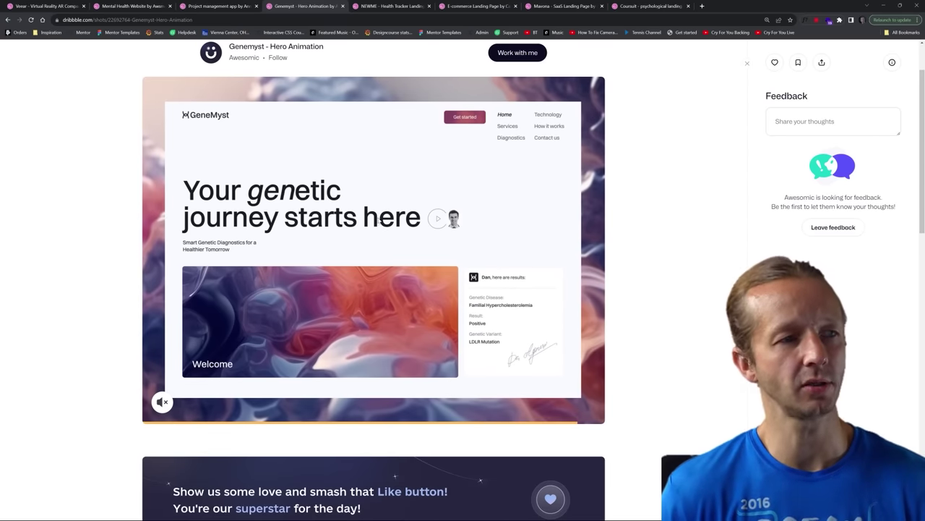
Enlarge the NEWME shot, then Bala's 'NEXT GENERATION TRAINING EQUIPMENT' E-commerce shot.
{"action": "key", "text": "ctrl+Tab"}
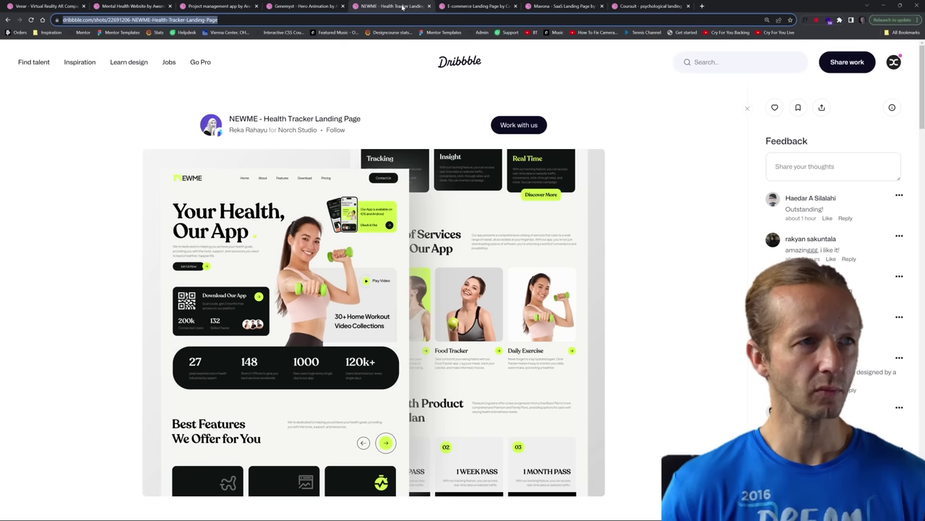
{"action": "scroll", "coordinate": [473, 206], "scroll_direction": "down", "scroll_amount": 1}
{"action": "left_click", "coordinate": [473, 205]}
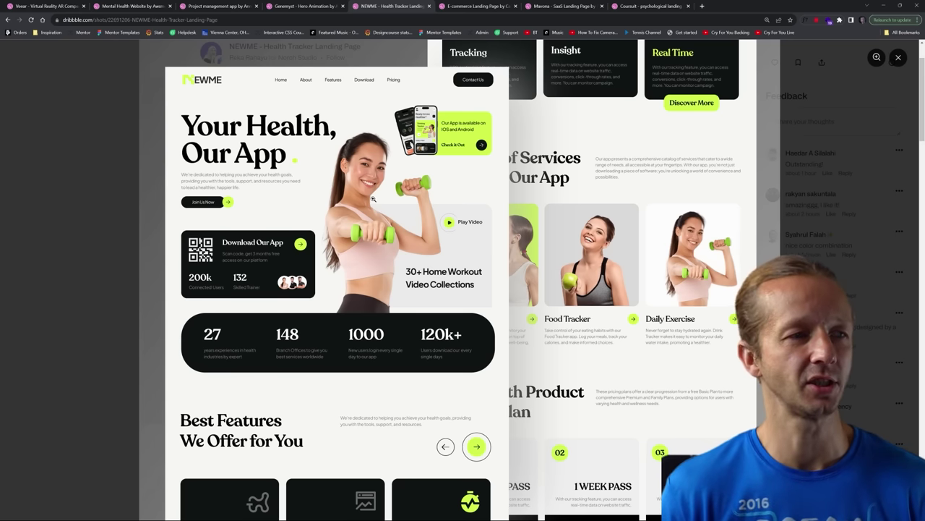
{"action": "left_click", "coordinate": [460, 6]}
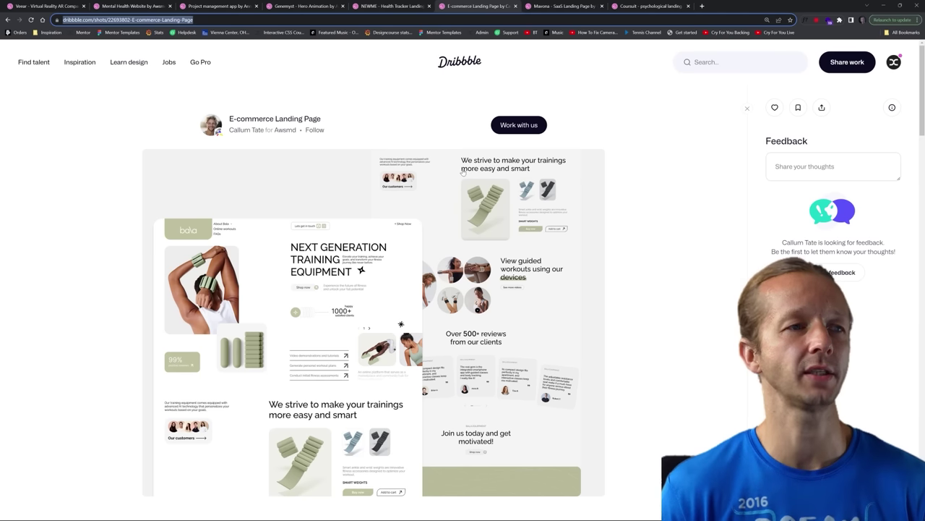
{"action": "left_click", "coordinate": [331, 243]}
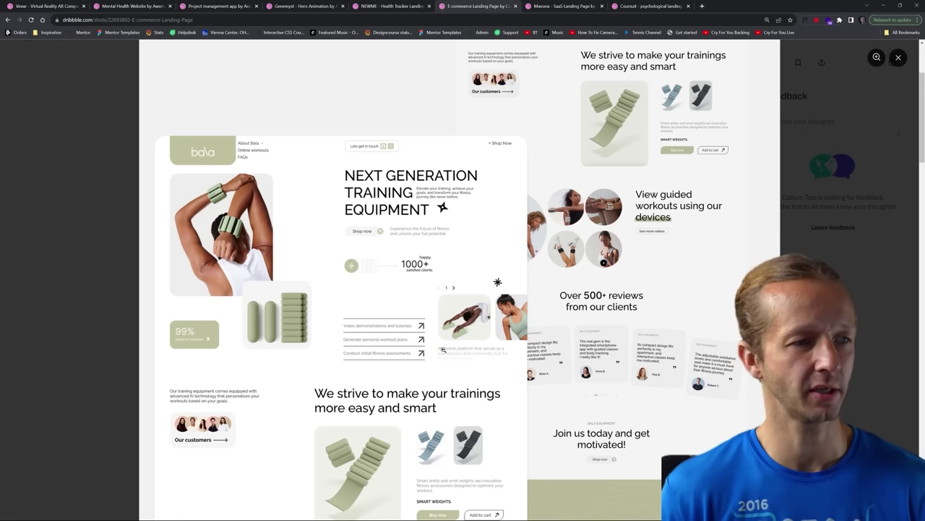
Switch to Mavona and enlarge its 'SaaS Solutions Tailored to You' hero shot.
{"action": "left_click", "coordinate": [564, 5]}
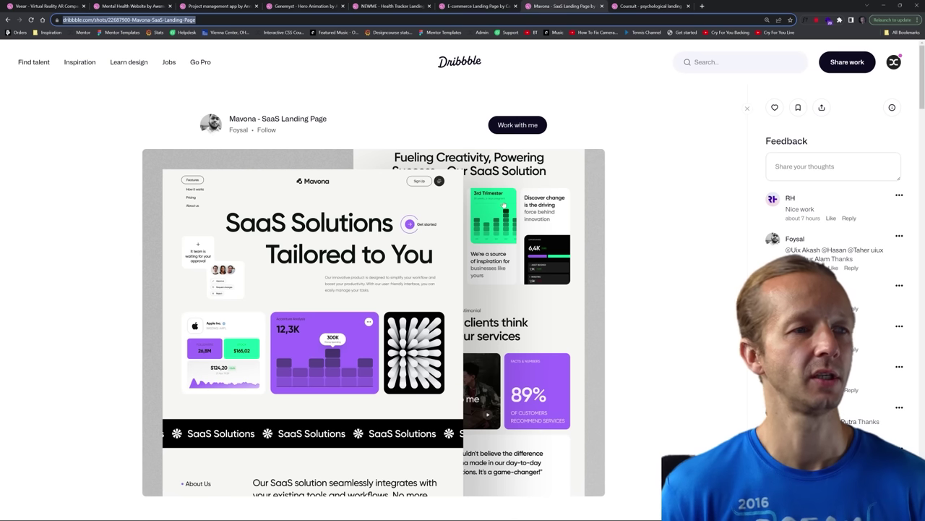
{"action": "scroll", "coordinate": [504, 205], "scroll_direction": "down", "scroll_amount": 2}
{"action": "left_click", "coordinate": [279, 175]}
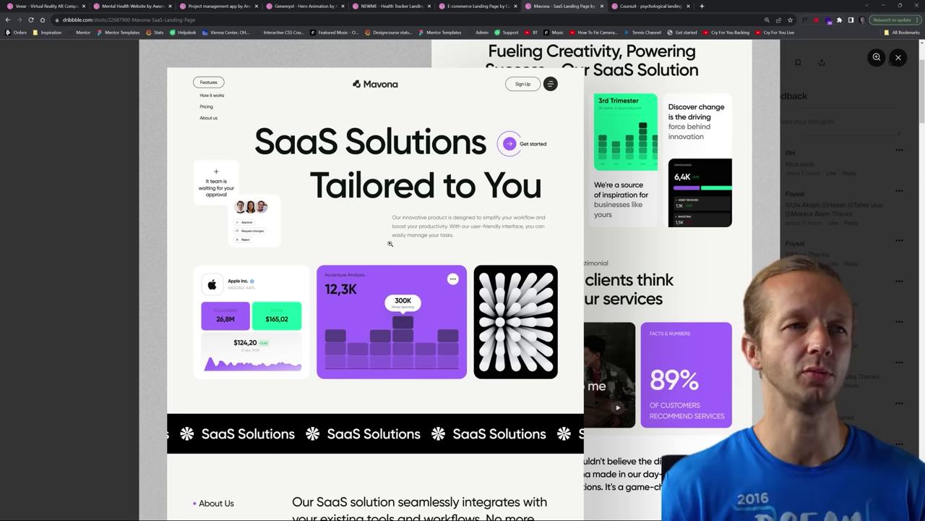
Switch to Coursuit and enlarge its 'Everything begin with a power of your mind' hero shot.
{"action": "left_click", "coordinate": [649, 7]}
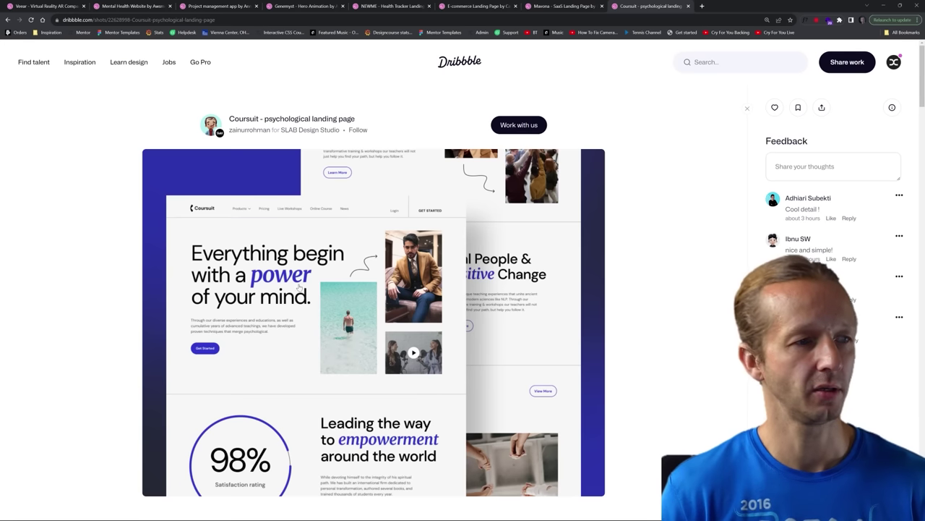
{"action": "left_click", "coordinate": [269, 298]}
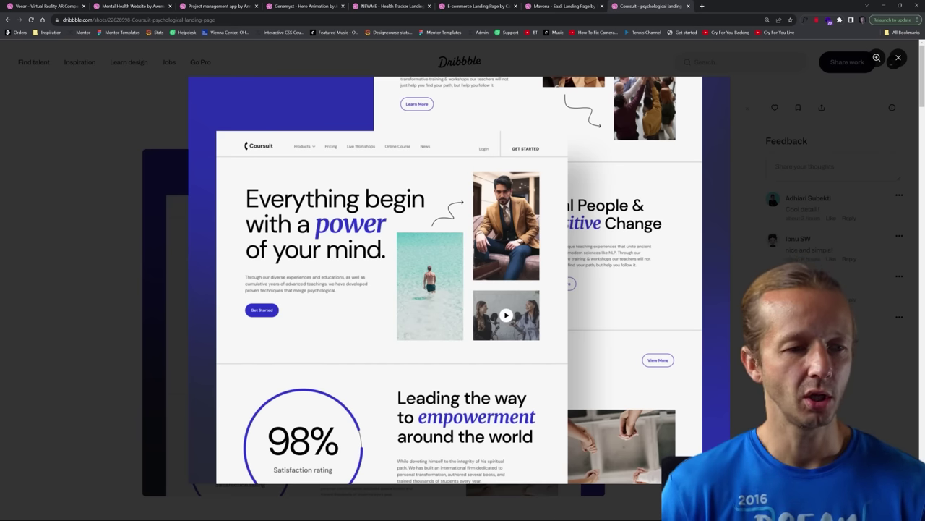
{"action": "mouse_move", "coordinate": [463, 517]}
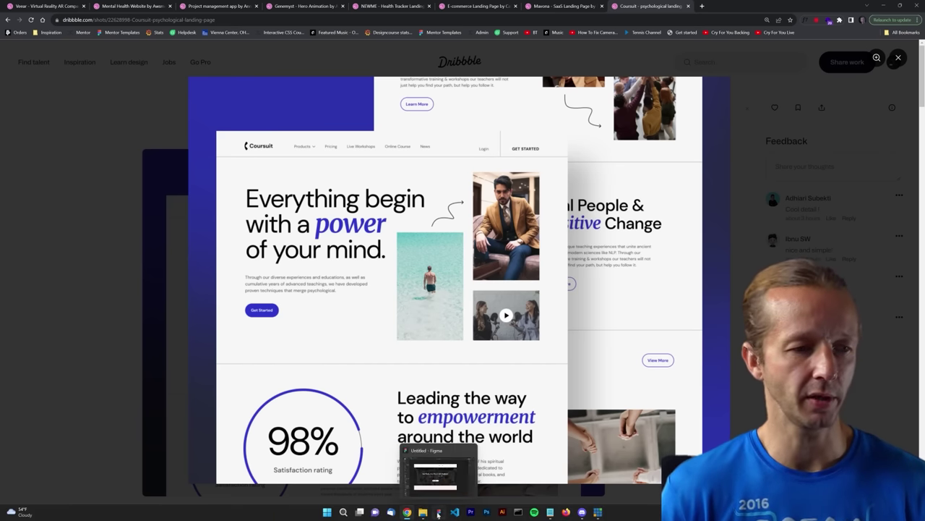
{"action": "left_click", "coordinate": [439, 512]}
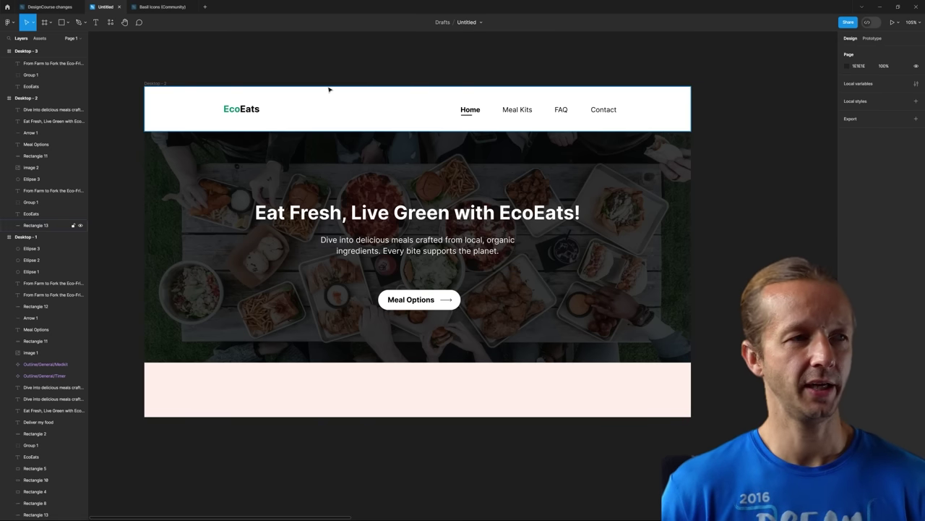
{"action": "scroll", "coordinate": [351, 87], "scroll_direction": "up", "scroll_amount": 3}
{"action": "mouse_move", "coordinate": [379, 62]}
{"action": "left_mouse_down"}
{"action": "mouse_move", "coordinate": [365, 57]}
{"action": "mouse_move", "coordinate": [391, 57]}
{"action": "left_mouse_up"}
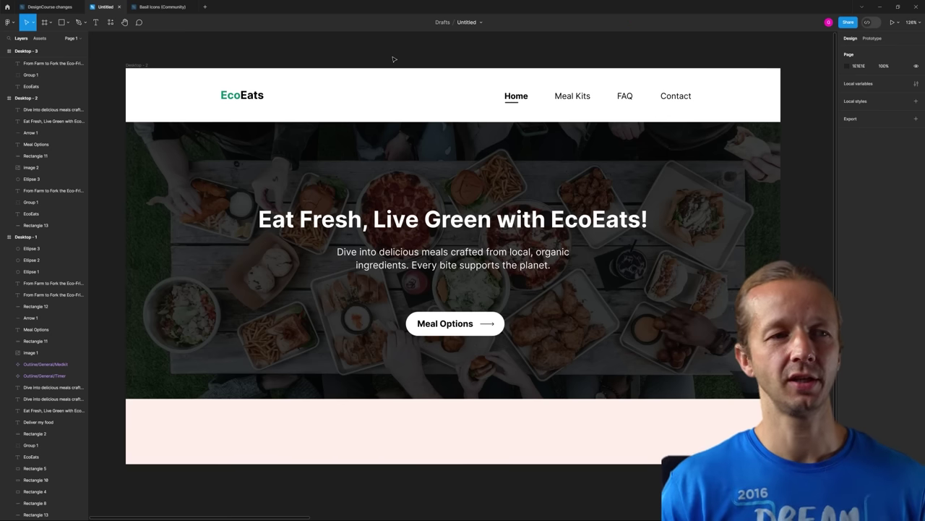
{"action": "left_click", "coordinate": [549, 138]}
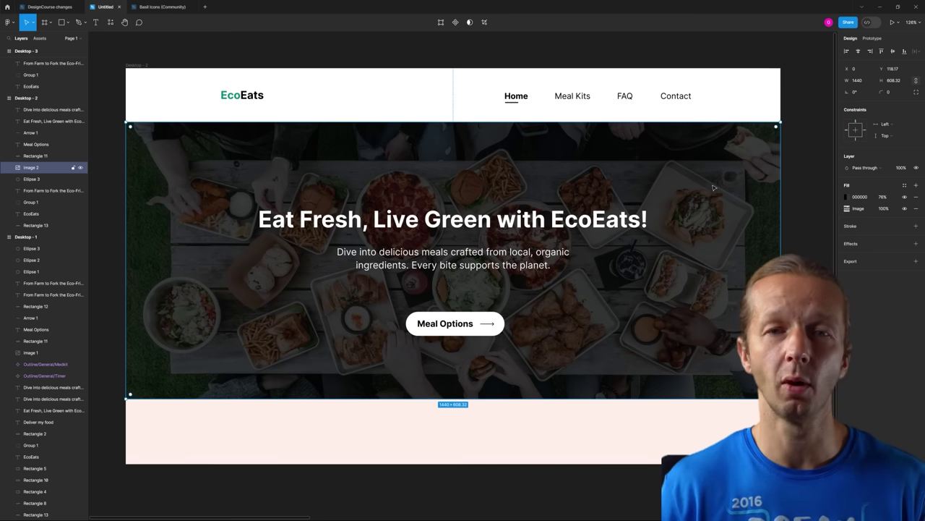
{"action": "left_click", "coordinate": [470, 217]}
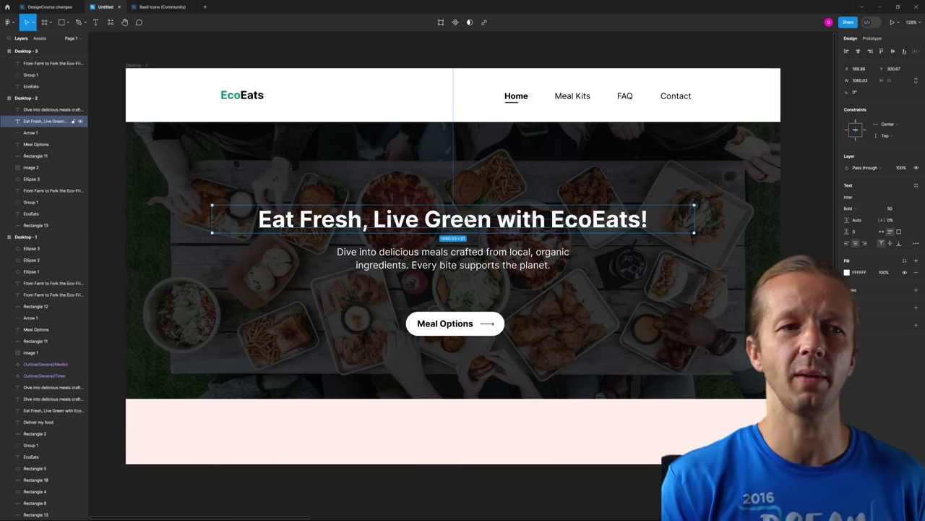
{"action": "left_click", "coordinate": [535, 296]}
{"action": "left_click", "coordinate": [462, 260]}
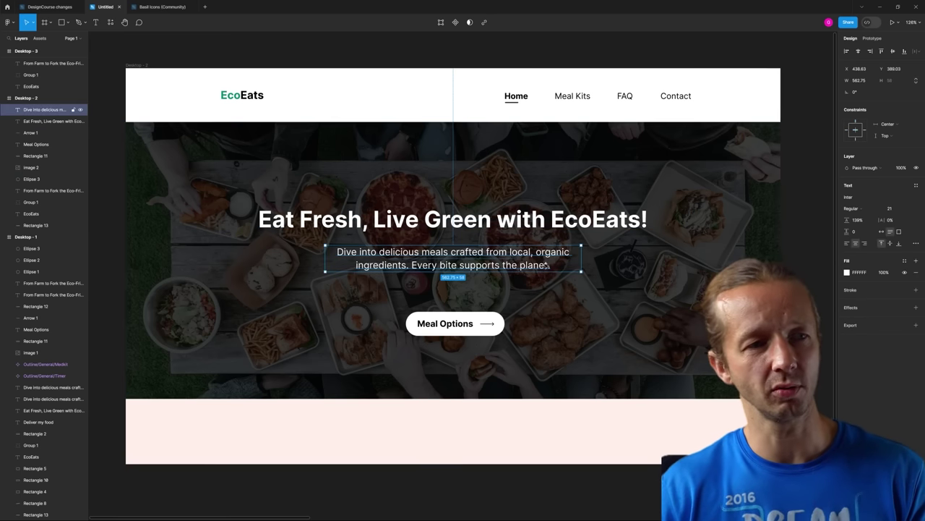
{"action": "left_click", "coordinate": [483, 323]}
{"action": "left_click", "coordinate": [710, 257]}
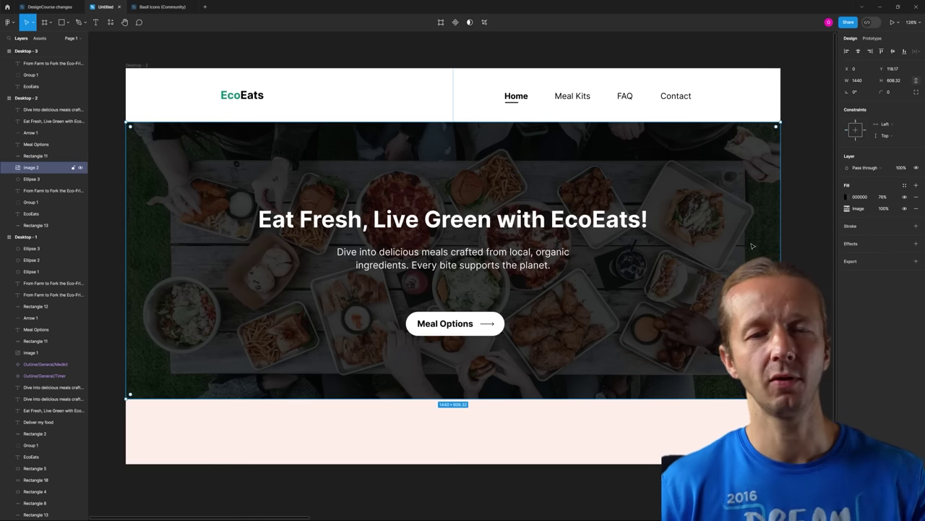
{"action": "left_click", "coordinate": [520, 225]}
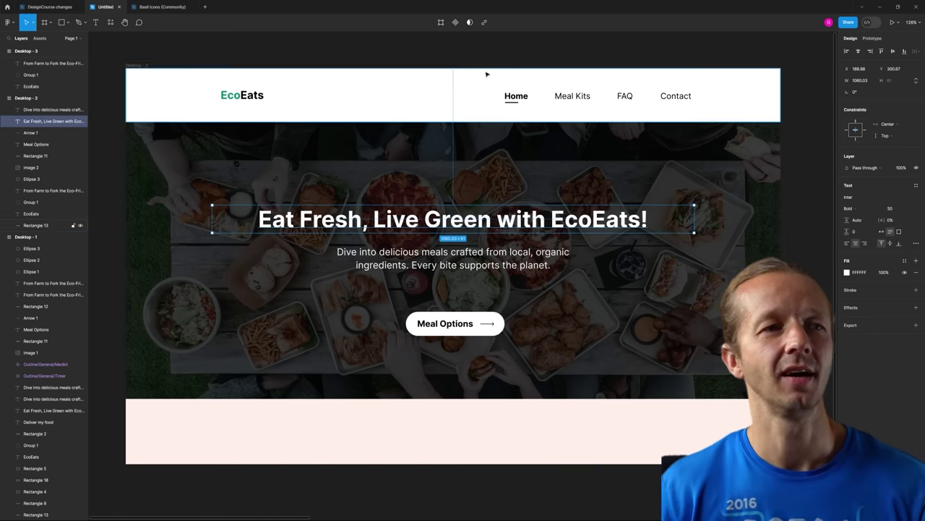
{"action": "left_click", "coordinate": [475, 50]}
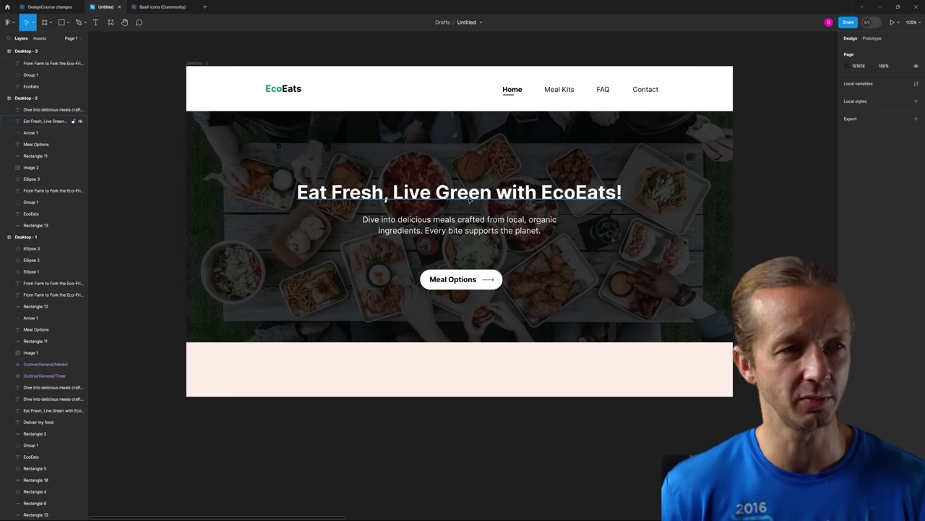
{"action": "scroll", "coordinate": [254, 70], "scroll_direction": "down", "scroll_amount": 2}
{"action": "left_click", "coordinate": [384, 70]}
{"action": "scroll", "coordinate": [427, 68], "scroll_direction": "down", "scroll_amount": 2}
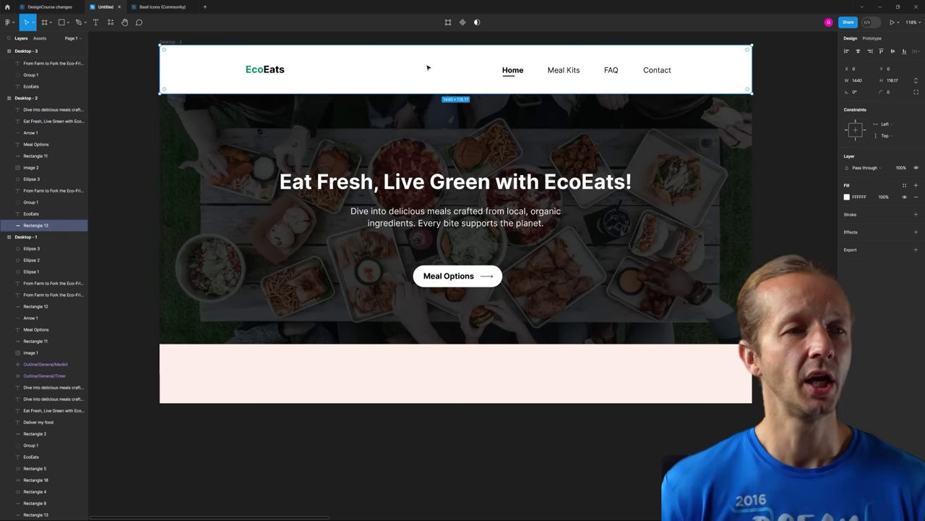
{"action": "scroll", "coordinate": [439, 73], "scroll_direction": "up", "scroll_amount": 1}
{"action": "left_click", "coordinate": [476, 66]}
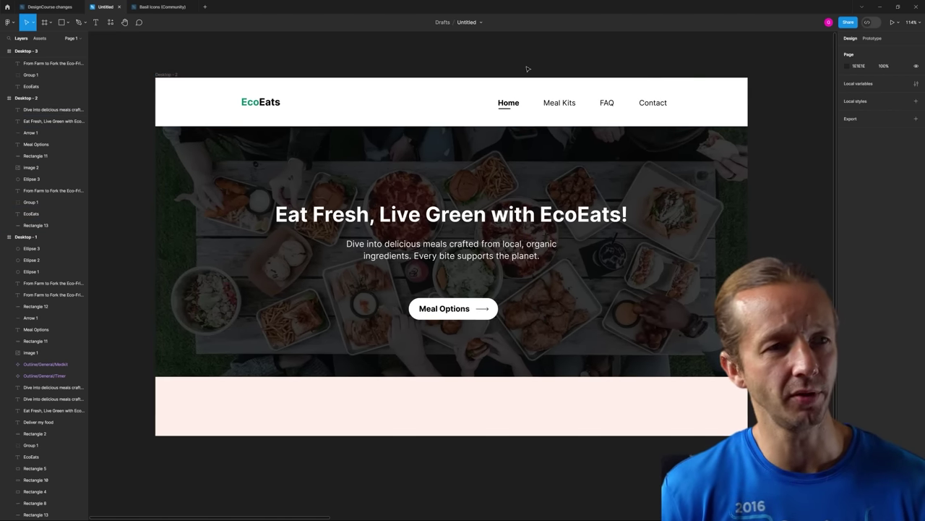
Scroll over to Desktop - 3 and marquee-select the redesigned hero's layers.
{"action": "scroll", "coordinate": [702, 93], "scroll_direction": "right", "scroll_amount": 10}
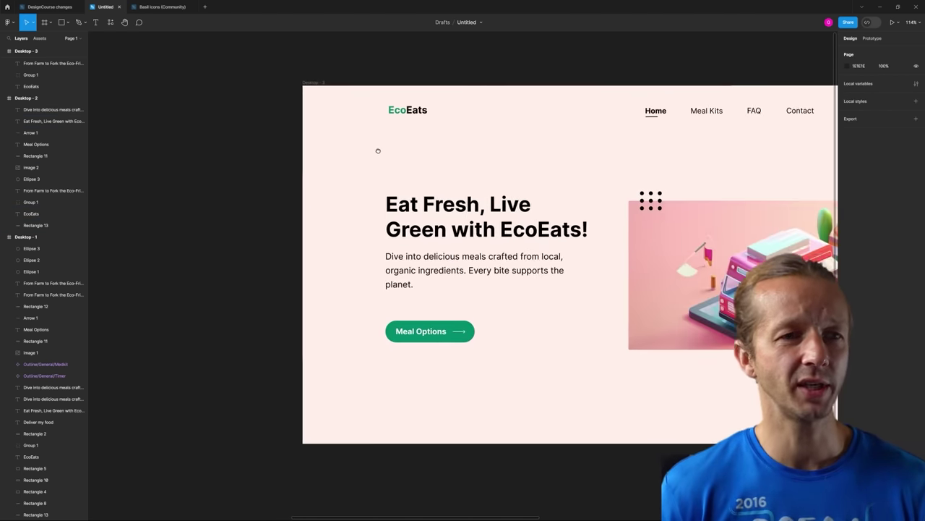
{"action": "scroll", "coordinate": [377, 150], "scroll_direction": "right", "scroll_amount": 5}
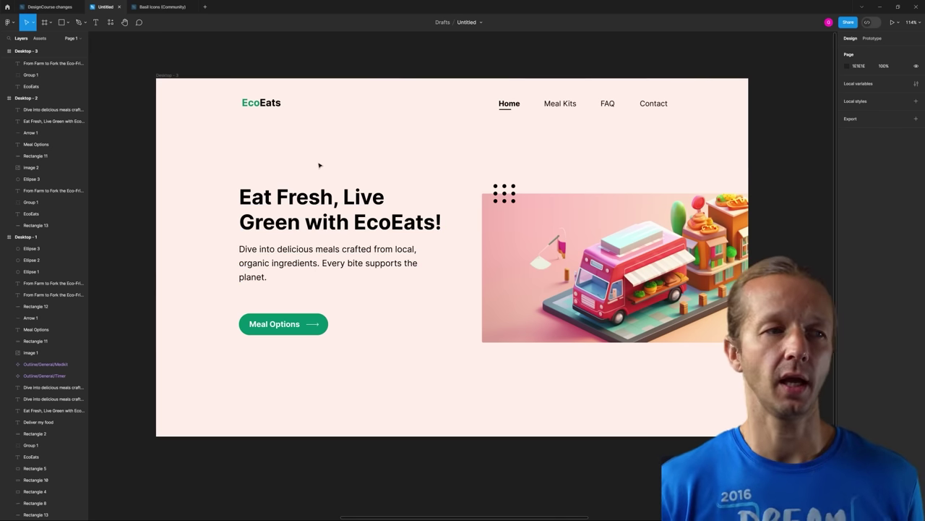
{"action": "left_click_drag", "start_coordinate": [209, 149], "coordinate": [634, 389]}
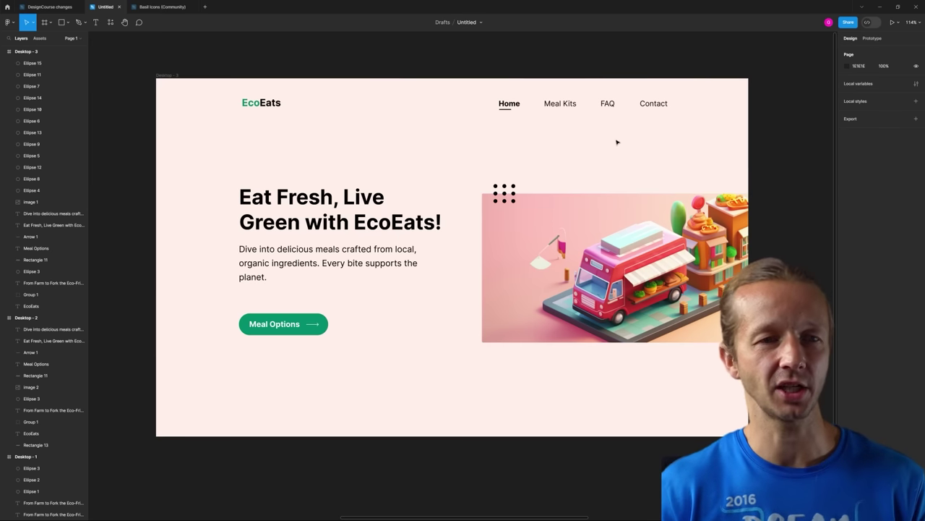
{"action": "scroll", "coordinate": [673, 173], "scroll_direction": "down", "scroll_amount": 3}
{"action": "scroll", "coordinate": [596, 148], "scroll_direction": "up", "scroll_amount": 2}
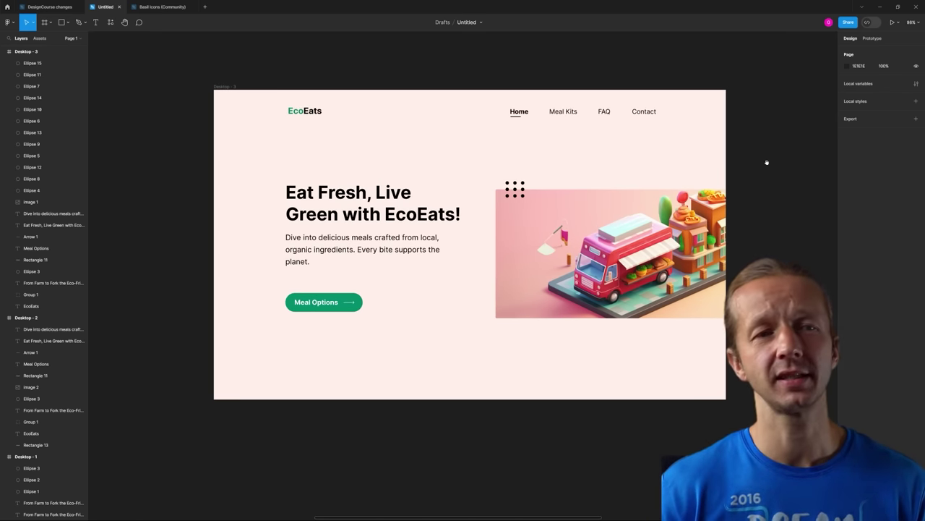
{"action": "scroll", "coordinate": [723, 161], "scroll_direction": "right", "scroll_amount": 3}
{"action": "scroll", "coordinate": [640, 145], "scroll_direction": "left", "scroll_amount": 1}
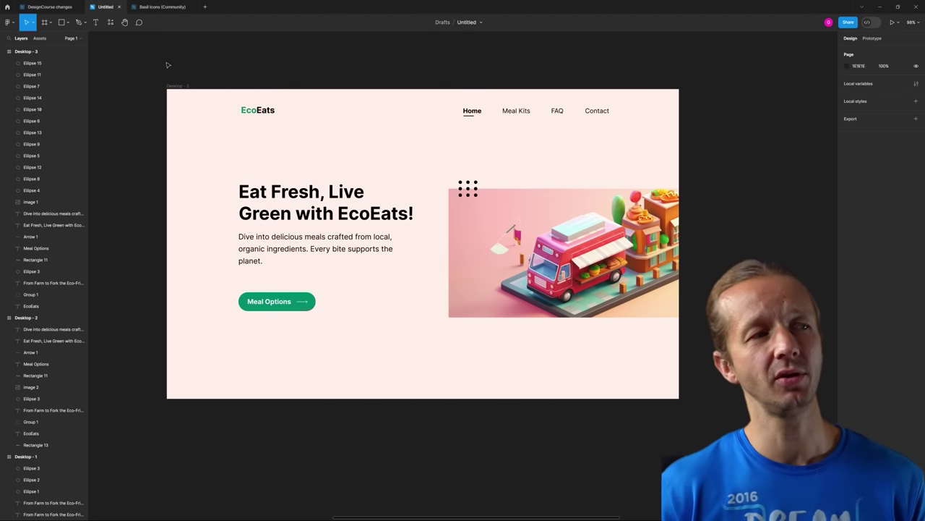
{"action": "left_click_drag", "start_coordinate": [166, 63], "coordinate": [681, 360]}
{"action": "mouse_move", "coordinate": [725, 425]}
{"action": "left_mouse_down"}
{"action": "mouse_move", "coordinate": [663, 404]}
{"action": "mouse_move", "coordinate": [144, 94]}
{"action": "mouse_move", "coordinate": [140, 76]}
{"action": "mouse_move", "coordinate": [817, 316]}
{"action": "mouse_move", "coordinate": [715, 438]}
{"action": "left_mouse_up"}
Nudge the Desktop - 3 frame slightly right and leave it deselected.
{"action": "left_click", "coordinate": [142, 78]}
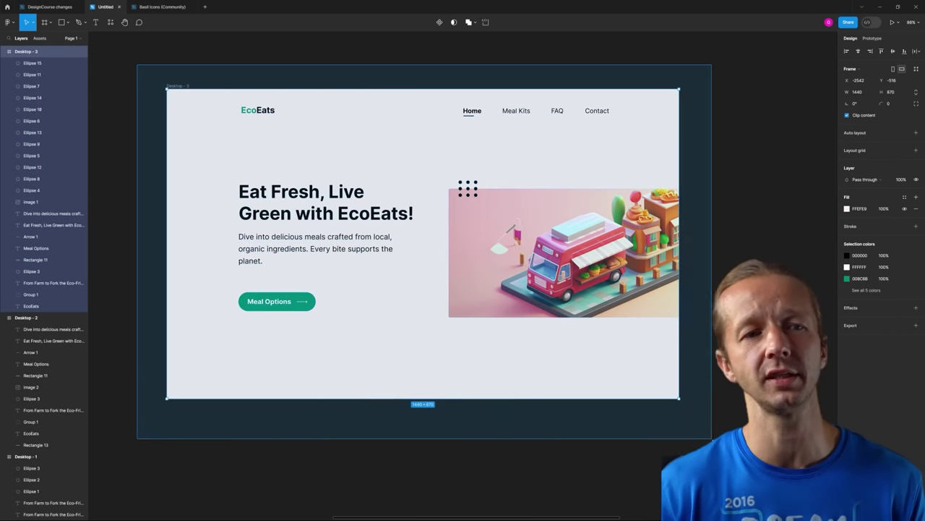
{"action": "left_click", "coordinate": [715, 438]}
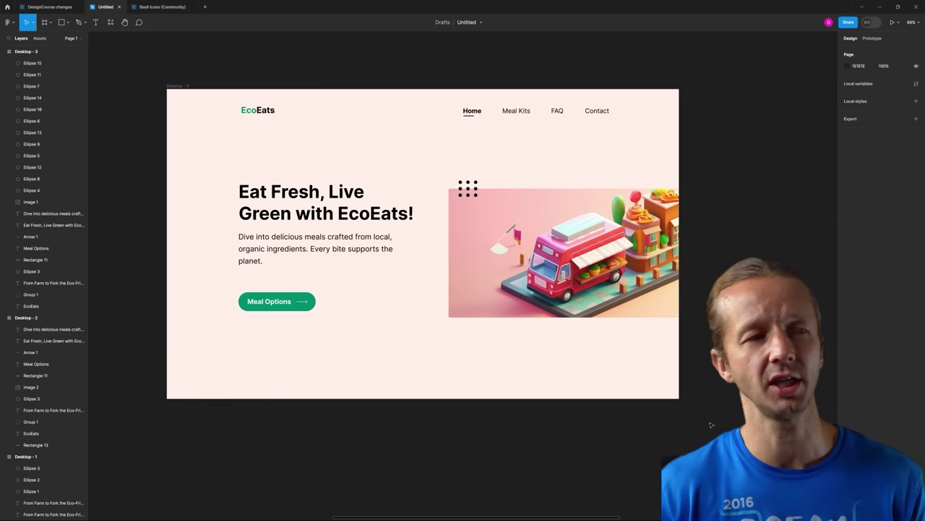
{"action": "left_click_drag", "start_coordinate": [573, 137], "coordinate": [607, 137]}
{"action": "key", "text": "Escape"}
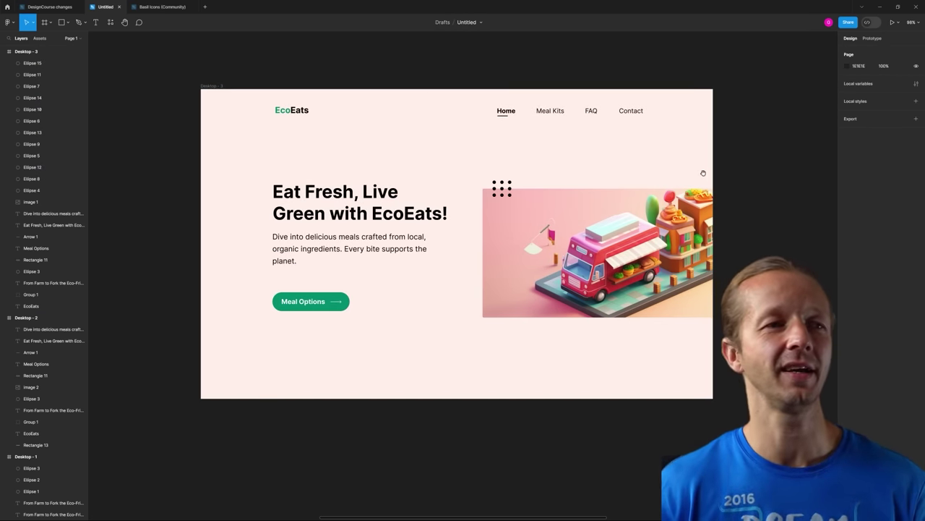
Pan to Desktop - 1 and select the tilted headline together with both info cards.
{"action": "scroll", "coordinate": [702, 171], "scroll_direction": "right", "scroll_amount": 15}
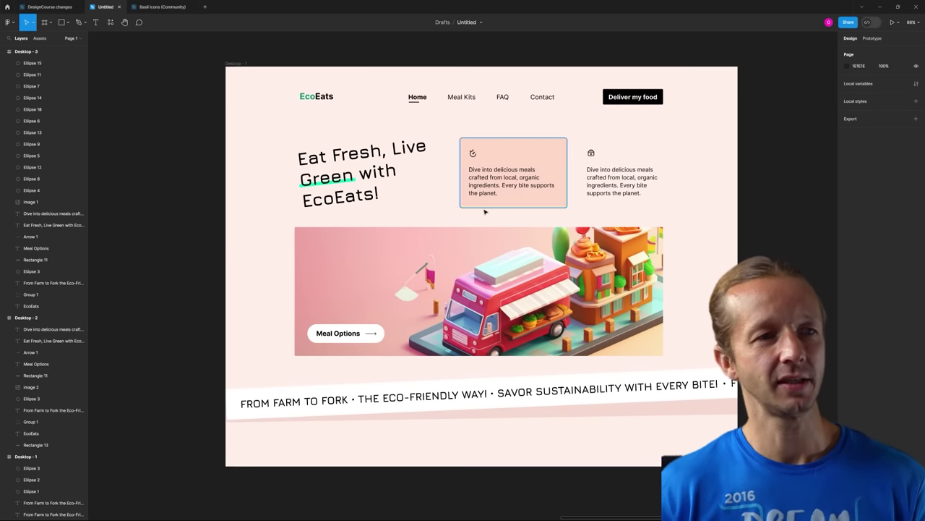
{"action": "scroll", "coordinate": [438, 158], "scroll_direction": "up", "scroll_amount": 5}
{"action": "left_click_drag", "start_coordinate": [438, 158], "coordinate": [409, 162]}
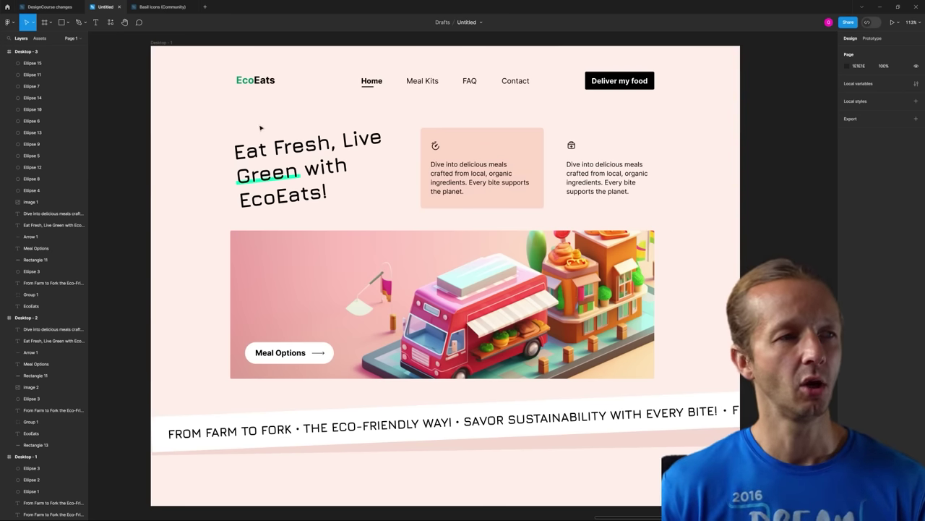
{"action": "left_click_drag", "start_coordinate": [214, 120], "coordinate": [397, 215]}
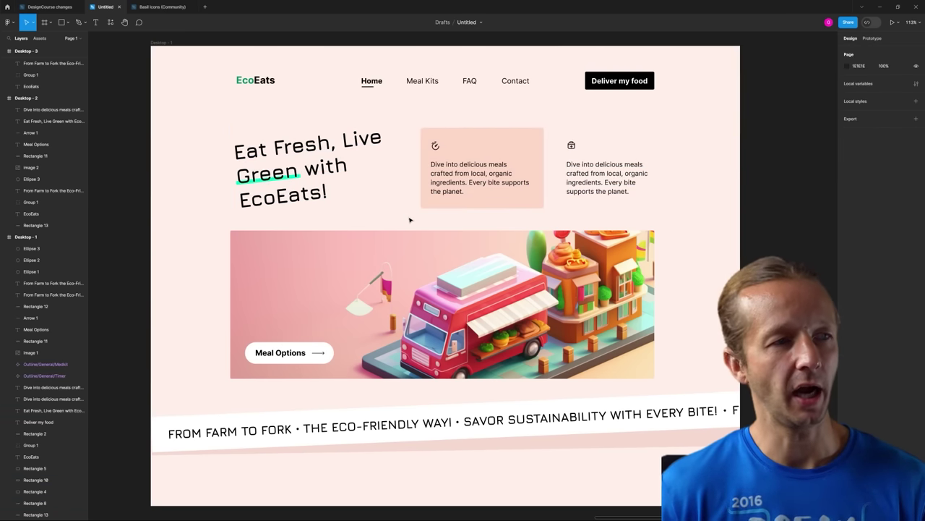
{"action": "left_click_drag", "start_coordinate": [202, 120], "coordinate": [546, 211]}
{"action": "left_click", "coordinate": [428, 112]}
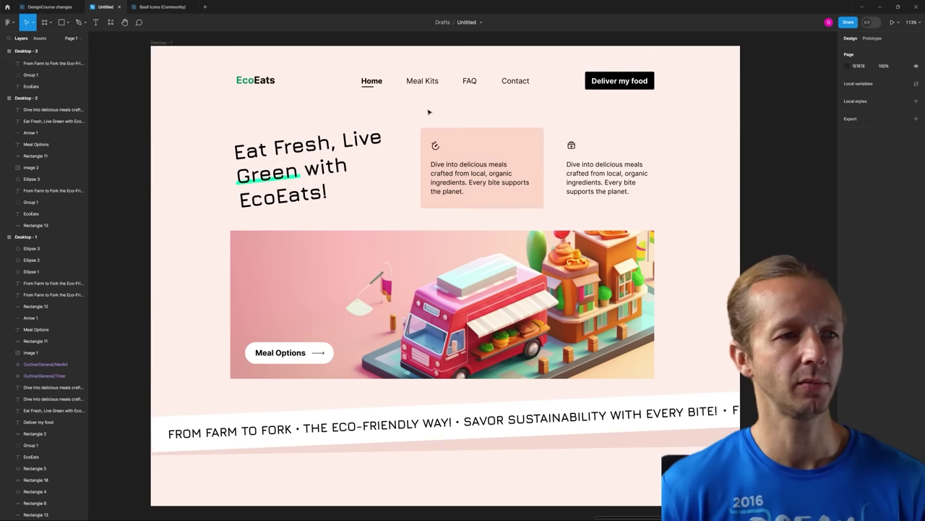
{"action": "left_click_drag", "start_coordinate": [203, 114], "coordinate": [703, 216]}
{"action": "left_click", "coordinate": [692, 190]}
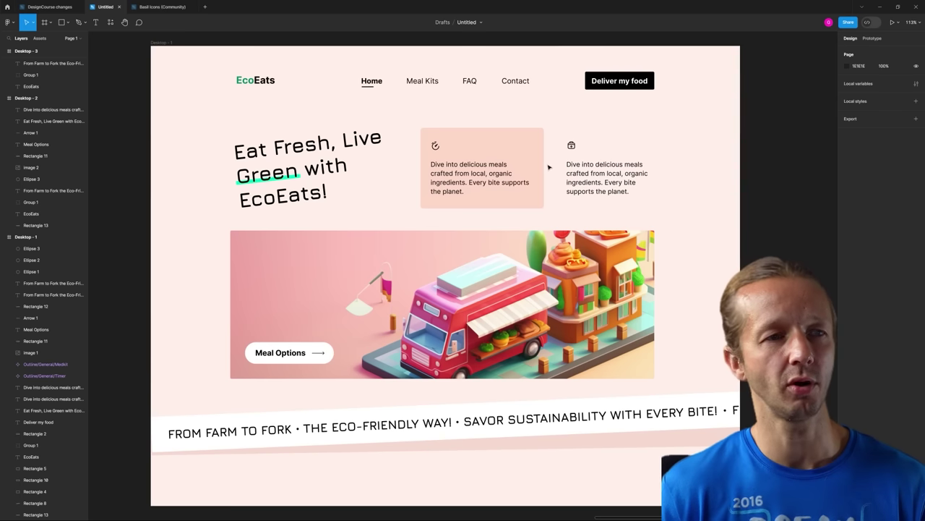
Select the left info card and the contents inside it.
{"action": "scroll", "coordinate": [557, 172], "scroll_direction": "up", "scroll_amount": 5}
{"action": "left_click", "coordinate": [455, 145]}
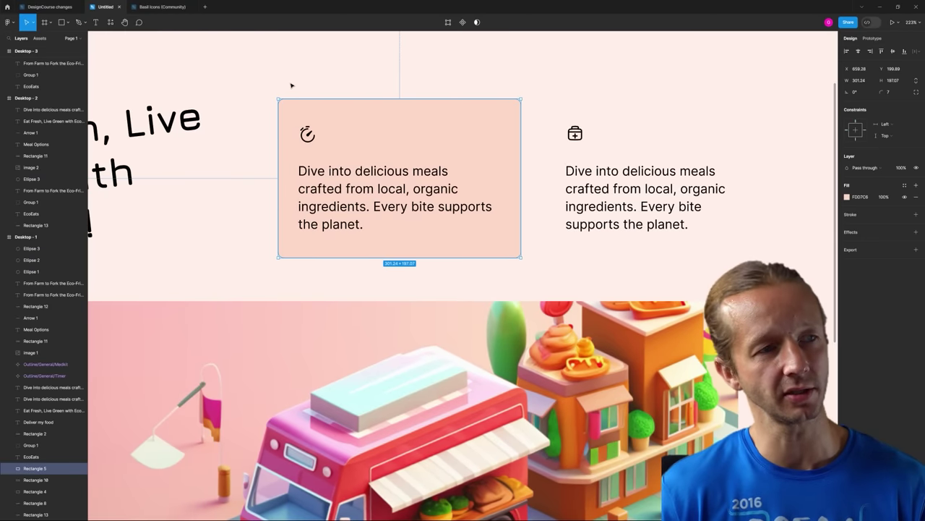
{"action": "left_click_drag", "start_coordinate": [292, 85], "coordinate": [522, 258]}
{"action": "scroll", "coordinate": [557, 116], "scroll_direction": "down", "scroll_amount": 10}
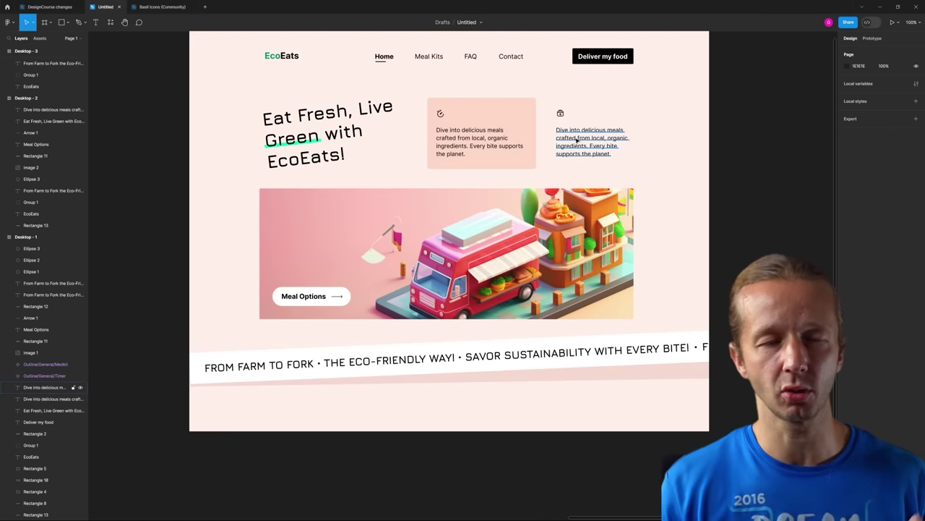
Select the food-truck banner, Meal Options button and FROM FARM TO FORK ribbon text in turn.
{"action": "left_click_drag", "start_coordinate": [222, 185], "coordinate": [692, 332]}
{"action": "left_click", "coordinate": [667, 309]}
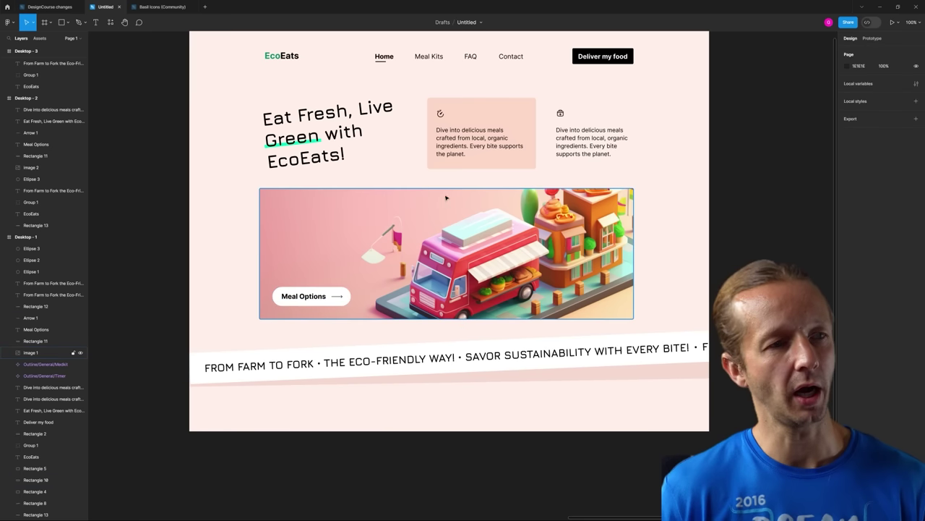
{"action": "left_click", "coordinate": [304, 296]}
{"action": "left_click", "coordinate": [214, 201]}
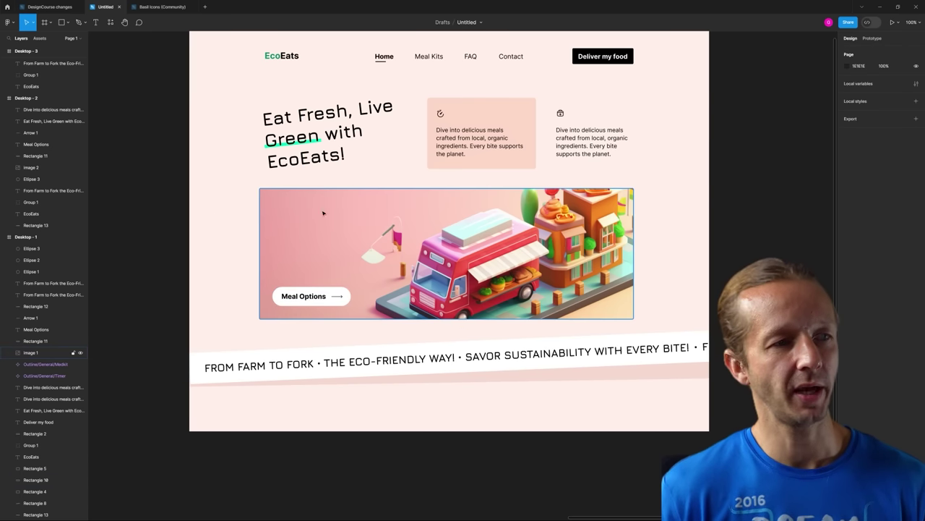
{"action": "left_click", "coordinate": [279, 365]}
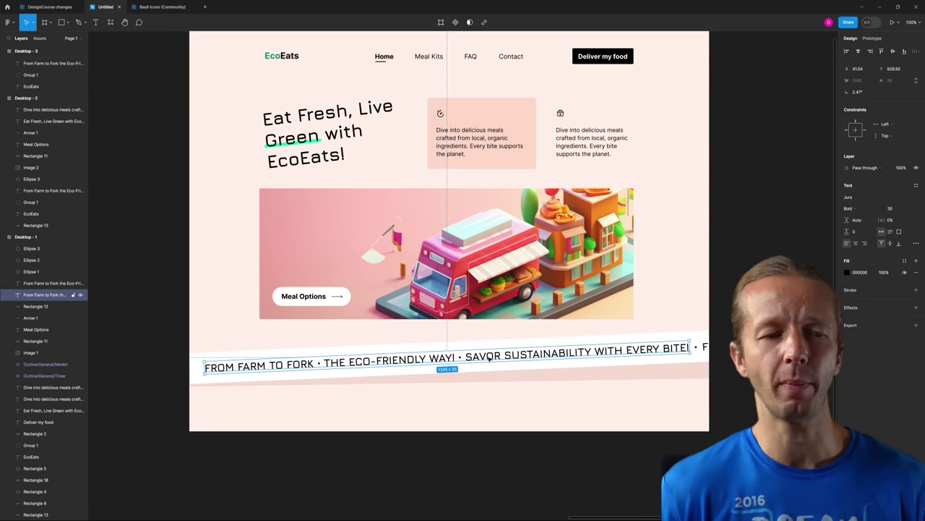
{"action": "left_click", "coordinate": [639, 420]}
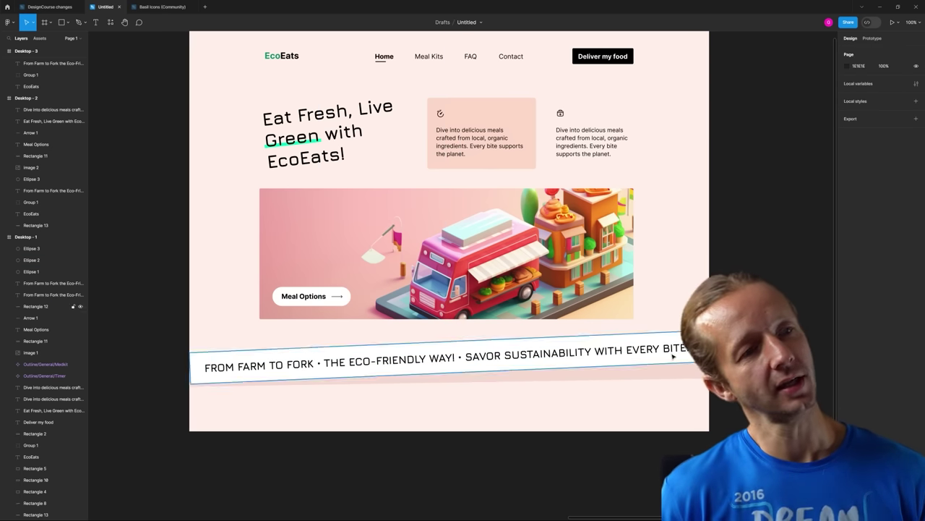
Move the Desktop-1 frame left toward Desktop-3 for comparison.
{"action": "scroll", "coordinate": [536, 149], "scroll_direction": "down", "scroll_amount": 4}
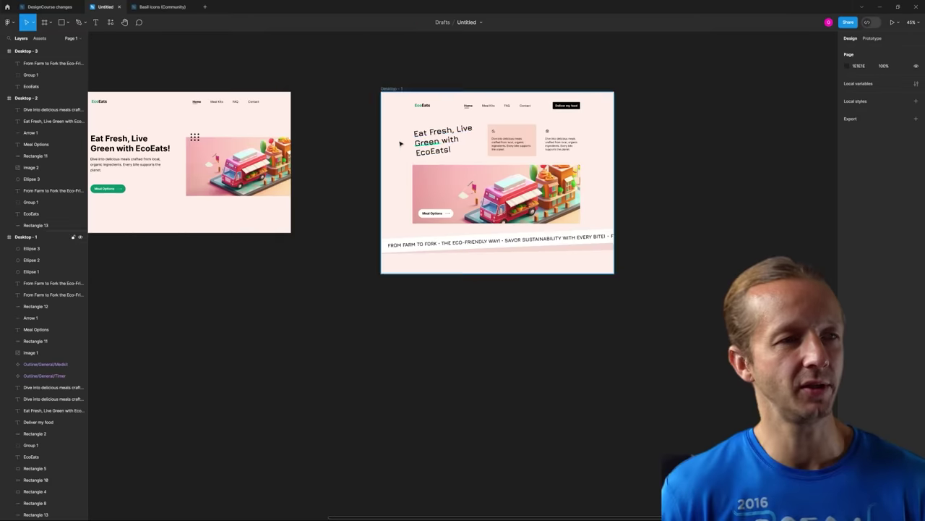
{"action": "scroll", "coordinate": [556, 148], "scroll_direction": "left", "scroll_amount": 3}
{"action": "scroll", "coordinate": [578, 145], "scroll_direction": "down", "scroll_amount": 2}
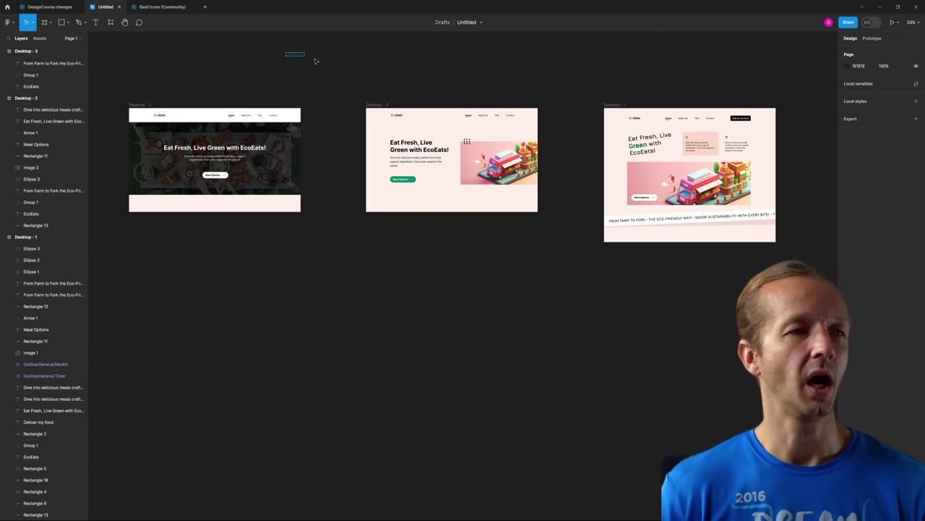
{"action": "scroll", "coordinate": [195, 116], "scroll_direction": "up", "scroll_amount": 6}
{"action": "scroll", "coordinate": [349, 92], "scroll_direction": "up", "scroll_amount": 2}
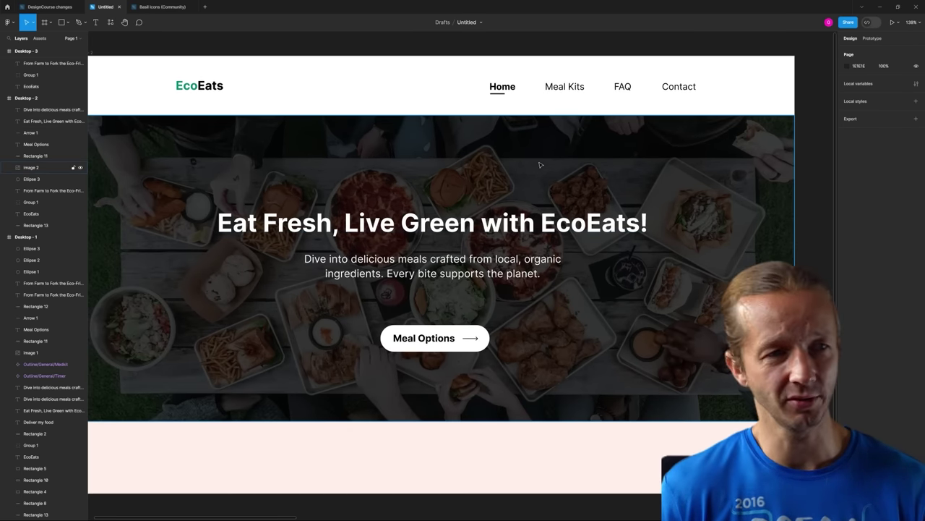
{"action": "scroll", "coordinate": [513, 191], "scroll_direction": "down", "scroll_amount": 4}
{"action": "scroll", "coordinate": [419, 95], "scroll_direction": "right", "scroll_amount": 5}
{"action": "scroll", "coordinate": [421, 97], "scroll_direction": "right", "scroll_amount": 3}
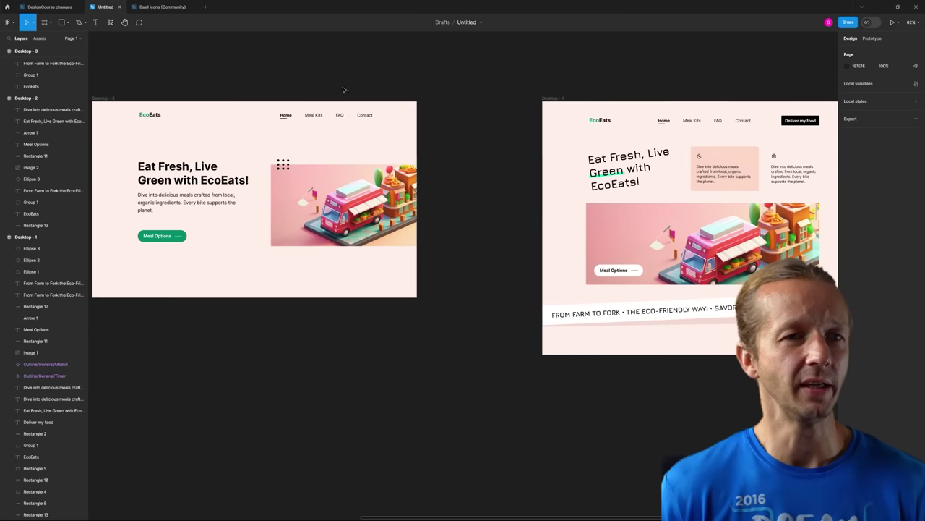
{"action": "scroll", "coordinate": [448, 90], "scroll_direction": "right", "scroll_amount": 1}
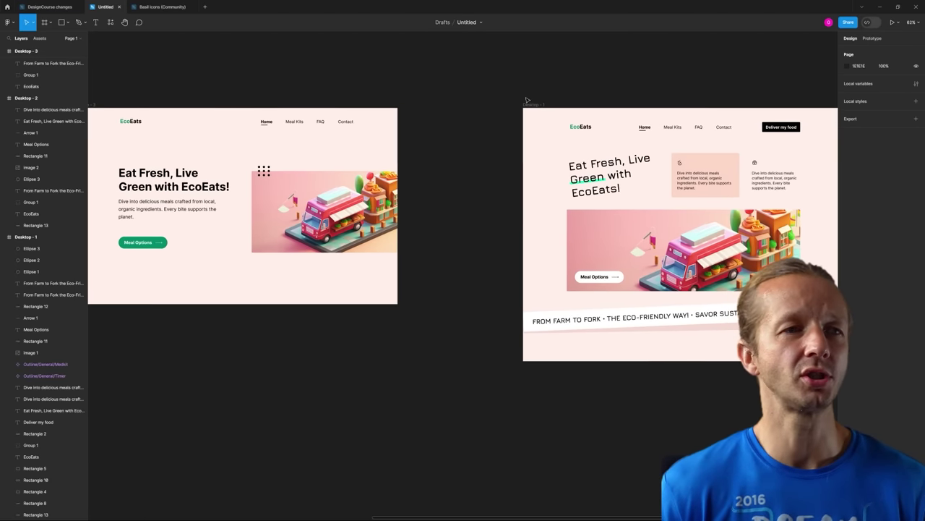
{"action": "left_click_drag", "start_coordinate": [526, 100], "coordinate": [425, 99]}
{"action": "left_click", "coordinate": [347, 84]}
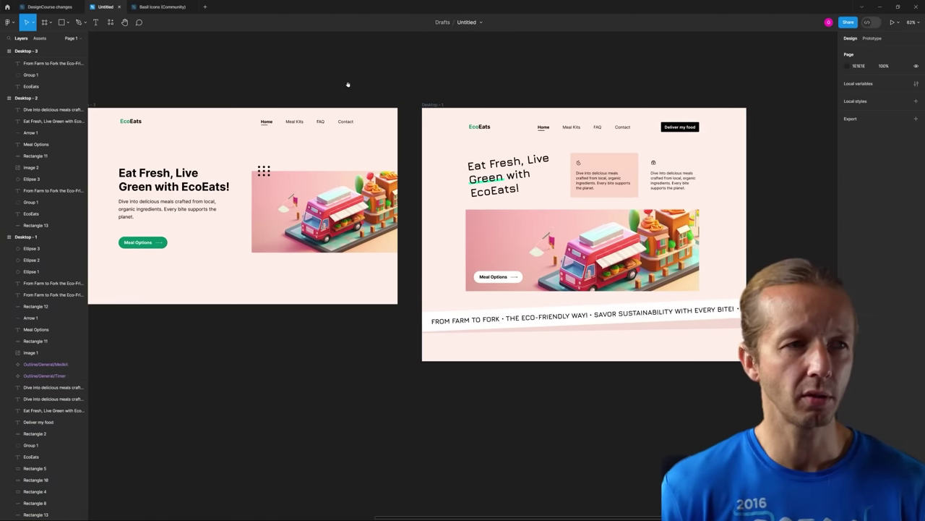
Zoom Desktop-1 to 100% to inspect both info cards, then open a new Google Chrome window.
{"action": "scroll", "coordinate": [347, 85], "scroll_direction": "left", "scroll_amount": 2}
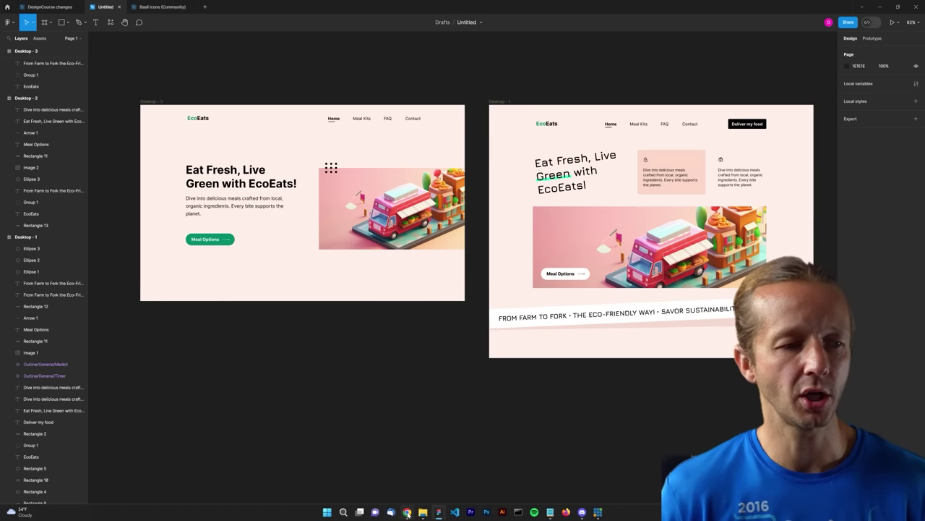
{"action": "right_click", "coordinate": [407, 513]}
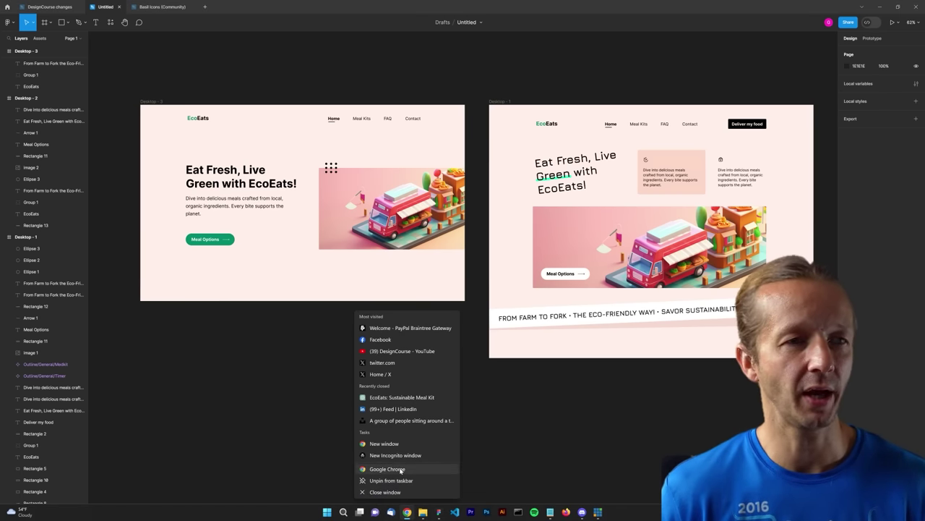
{"action": "key", "text": "Escape"}
{"action": "key", "text": "shift+0"}
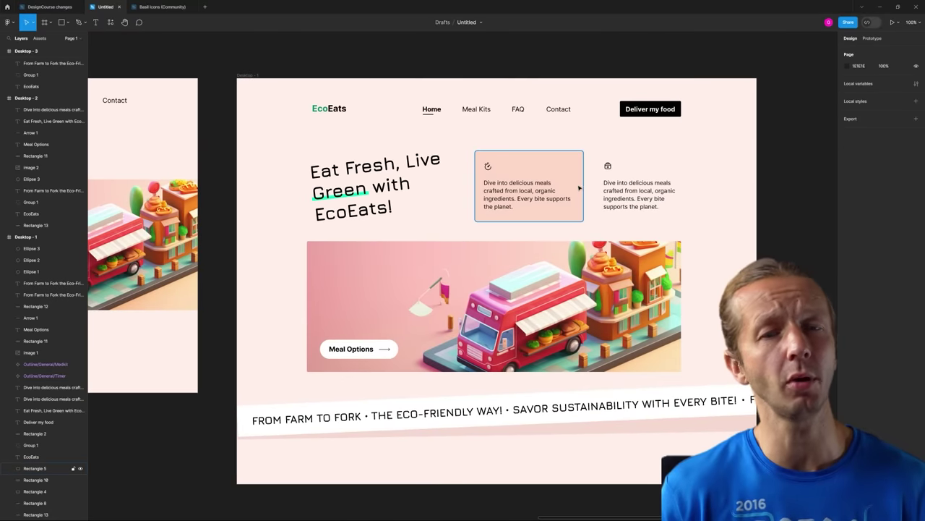
{"action": "scroll", "coordinate": [579, 188], "scroll_direction": "up", "scroll_amount": 3}
{"action": "left_click_drag", "start_coordinate": [422, 96], "coordinate": [633, 183]}
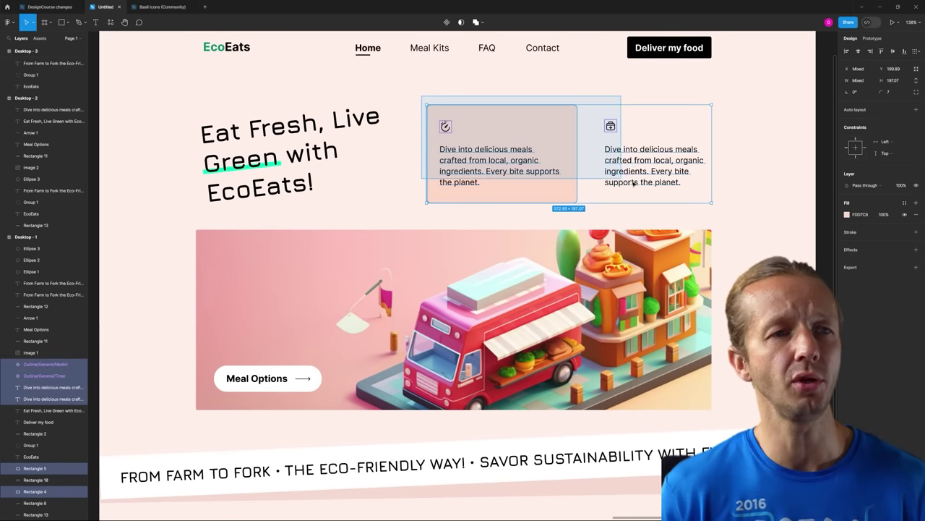
{"action": "left_click", "coordinate": [727, 174]}
{"action": "scroll", "coordinate": [727, 173], "scroll_direction": "up", "scroll_amount": 1}
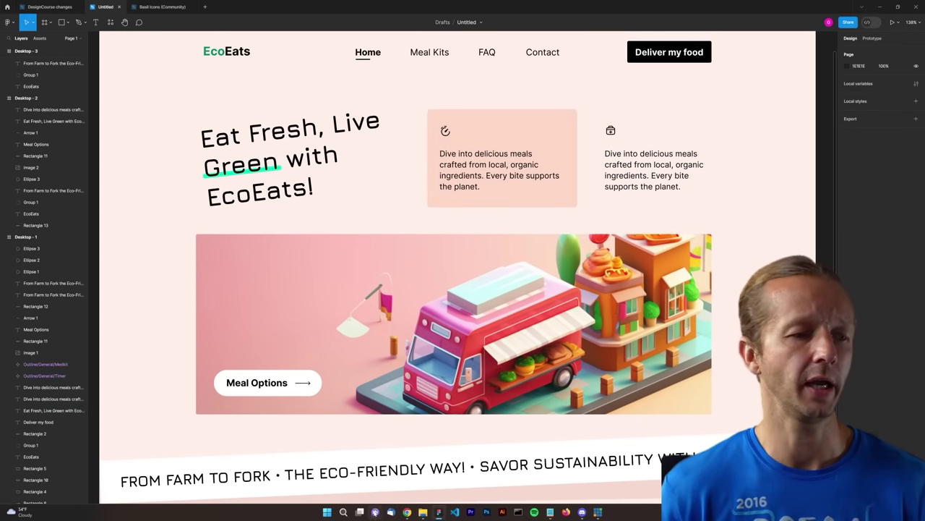
{"action": "right_click", "coordinate": [407, 511]}
Go to YouTube in a new browser window and show the DesignCourse channel's video list.
{"action": "left_click", "coordinate": [404, 473]}
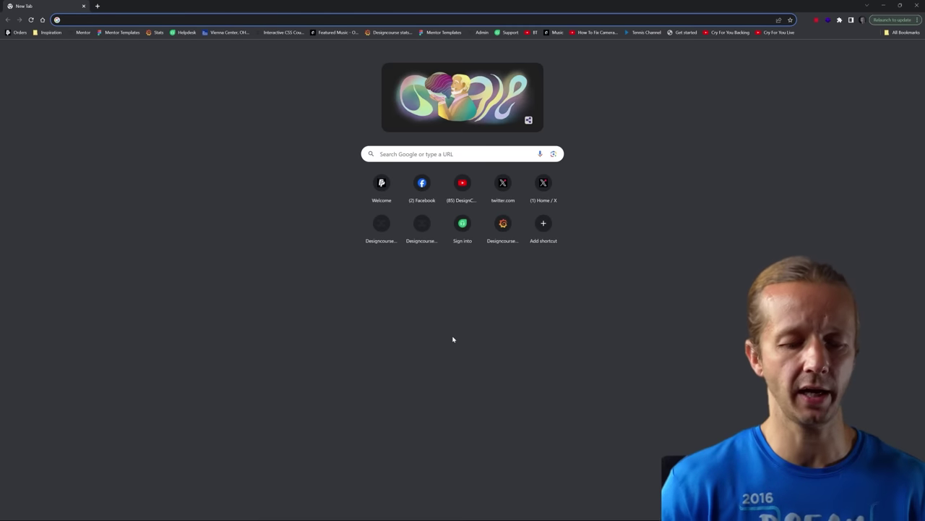
{"action": "type", "text": "youtube"}
{"action": "key", "text": "Return"}
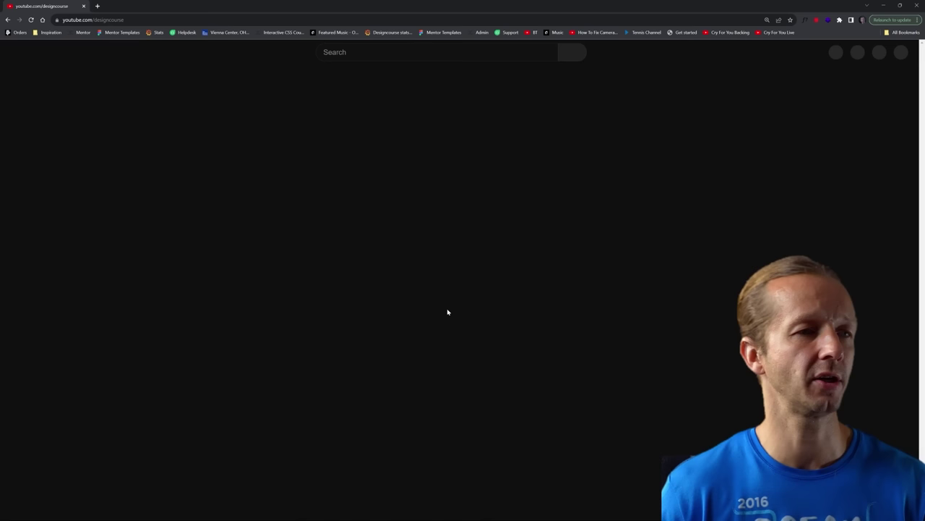
{"action": "left_click", "coordinate": [295, 279]}
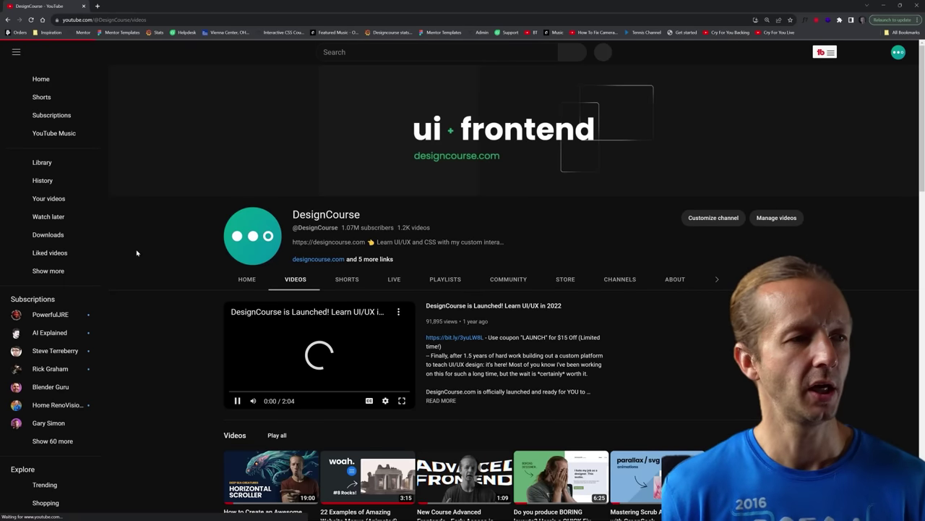
Open the 'Do you produce BORING layouts?' video and follow its Layout Generator CodePen link.
{"action": "scroll", "coordinate": [155, 362], "scroll_direction": "down", "scroll_amount": 3}
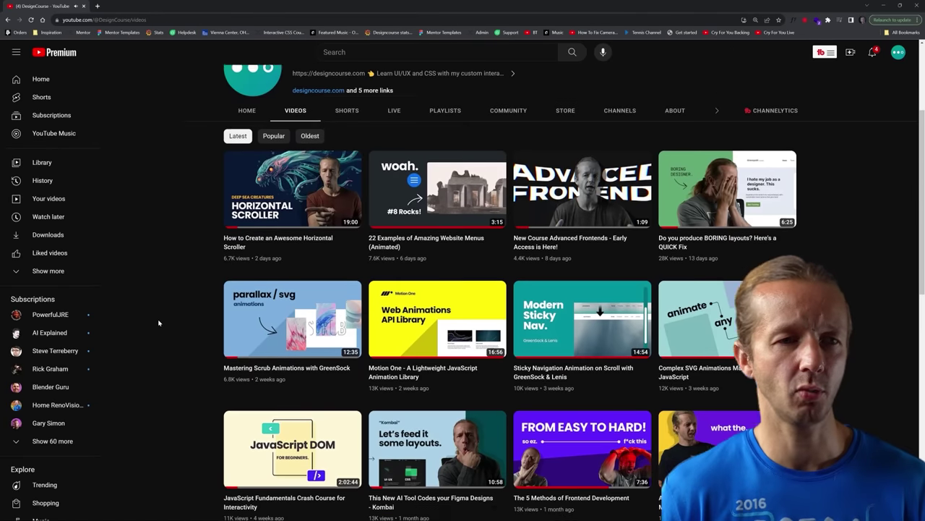
{"action": "scroll", "coordinate": [146, 308], "scroll_direction": "down", "scroll_amount": 1}
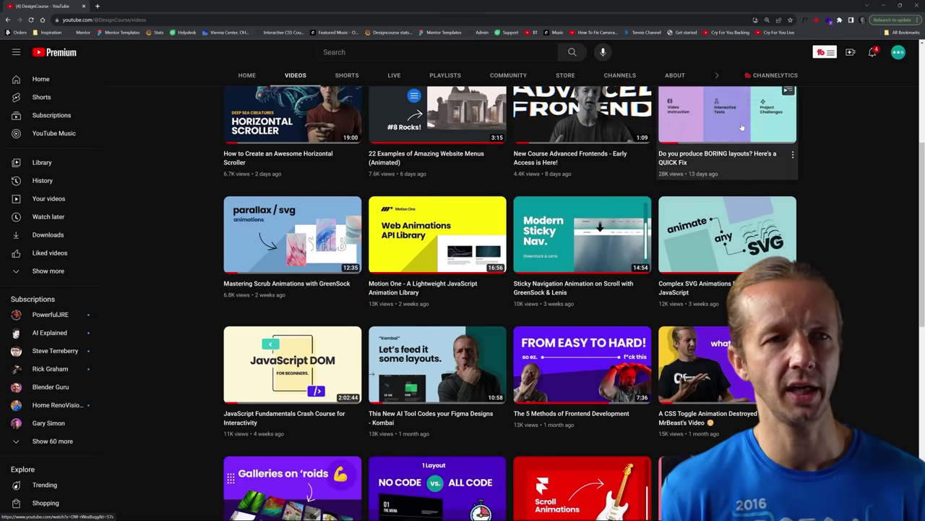
{"action": "left_click", "coordinate": [723, 116]}
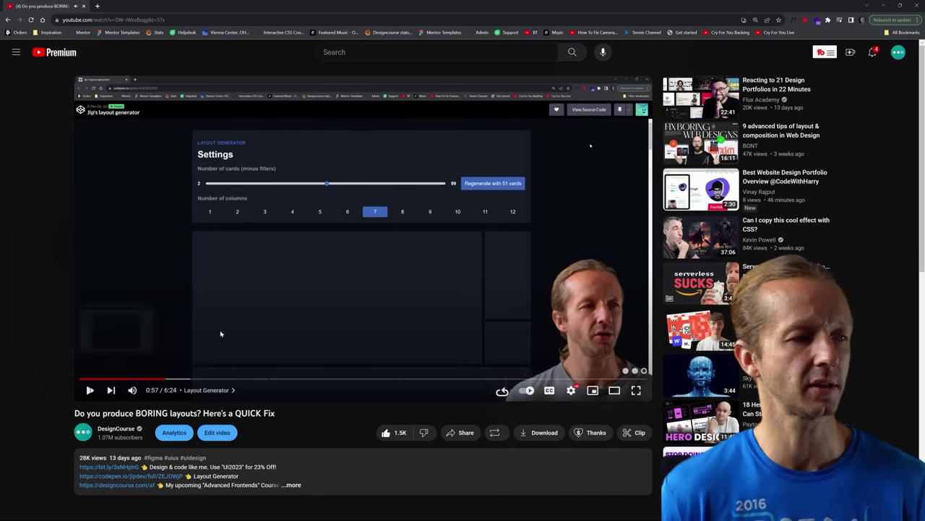
{"action": "scroll", "coordinate": [121, 291], "scroll_direction": "down", "scroll_amount": 3}
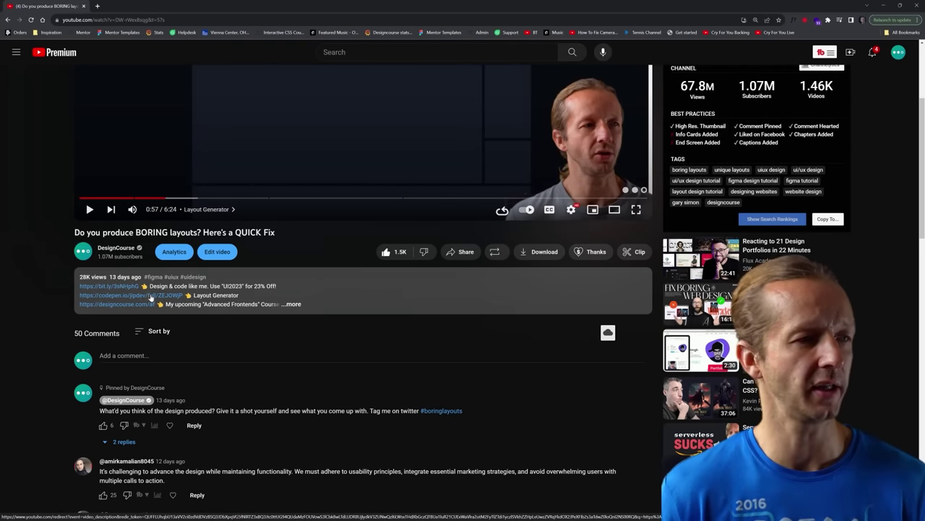
{"action": "left_click", "coordinate": [153, 296]}
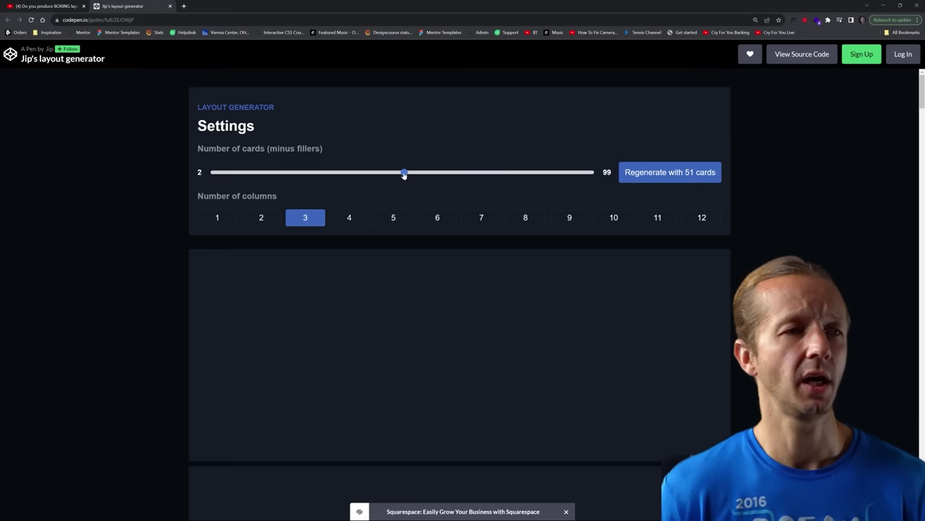
Regenerate the CodePen layout generator with 46 cards in 5 columns.
{"action": "scroll", "coordinate": [455, 254], "scroll_direction": "down", "scroll_amount": 5}
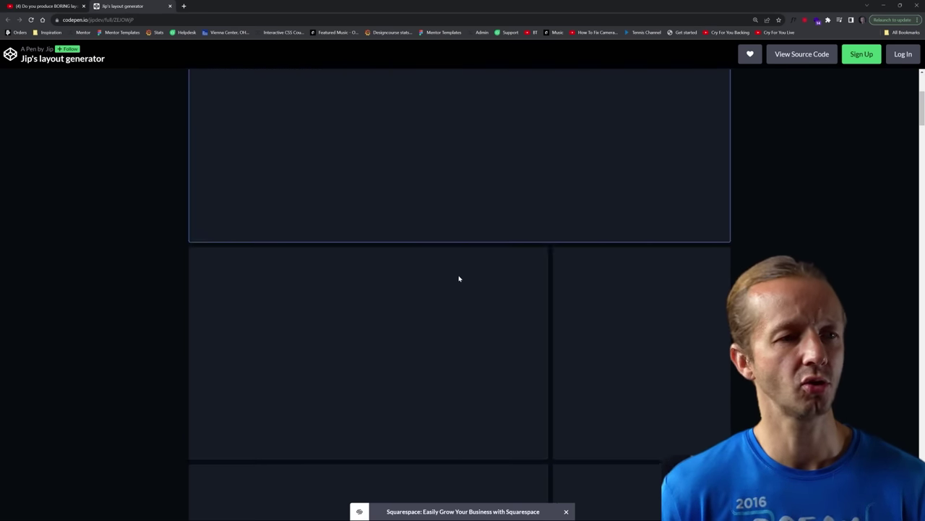
{"action": "scroll", "coordinate": [767, 246], "scroll_direction": "down", "scroll_amount": 3}
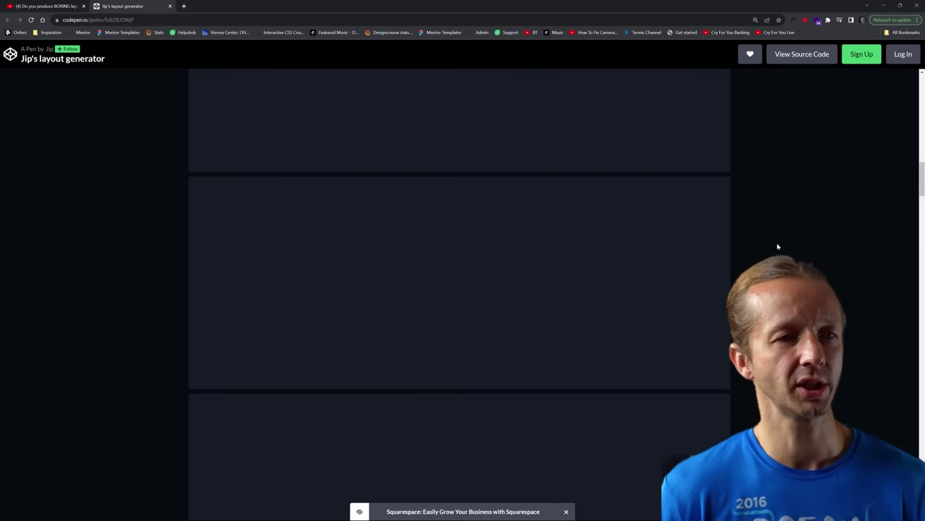
{"action": "scroll", "coordinate": [788, 253], "scroll_direction": "down", "scroll_amount": 3}
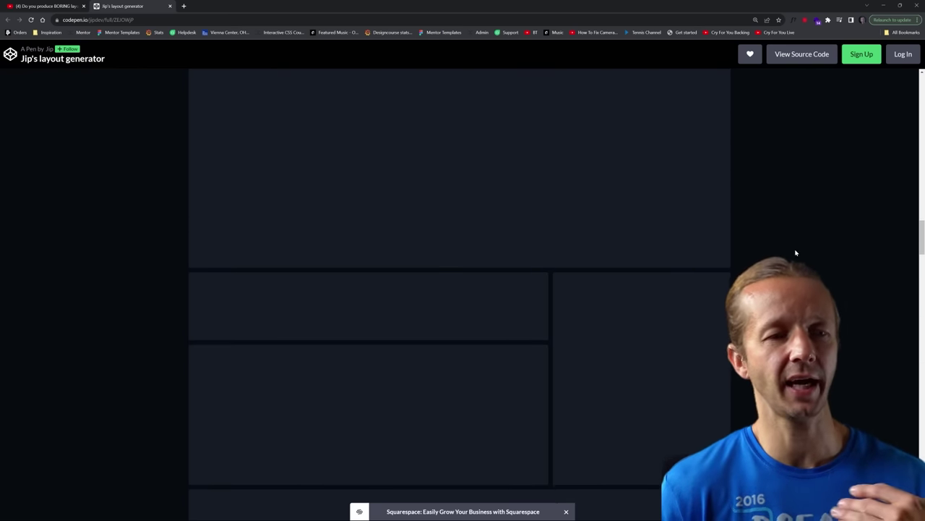
{"action": "left_click_drag", "start_coordinate": [917, 269], "coordinate": [850, 108]}
{"action": "mouse_move", "coordinate": [383, 179]}
{"action": "left_mouse_down"}
{"action": "mouse_move", "coordinate": [459, 178]}
{"action": "mouse_move", "coordinate": [387, 181]}
{"action": "left_mouse_up"}
{"action": "left_click", "coordinate": [360, 217]}
{"action": "left_click", "coordinate": [399, 225]}
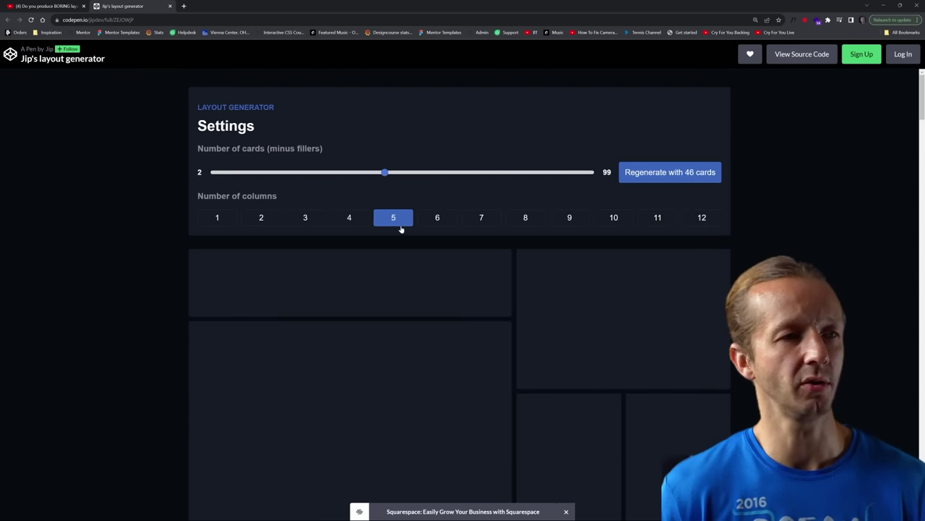
Scroll through the regenerated card grid, then return to the YouTube video tab.
{"action": "scroll", "coordinate": [702, 316], "scroll_direction": "down", "scroll_amount": 10}
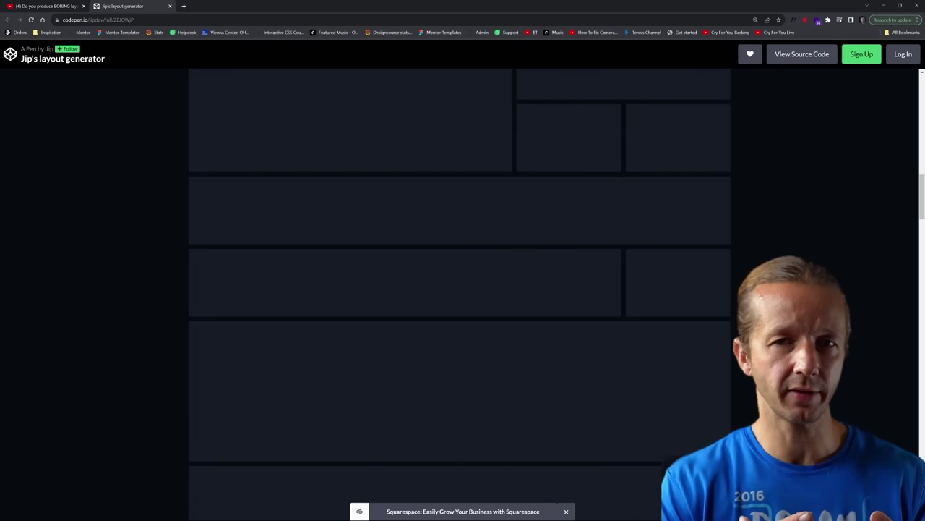
{"action": "scroll", "coordinate": [460, 289], "scroll_direction": "down", "scroll_amount": 5}
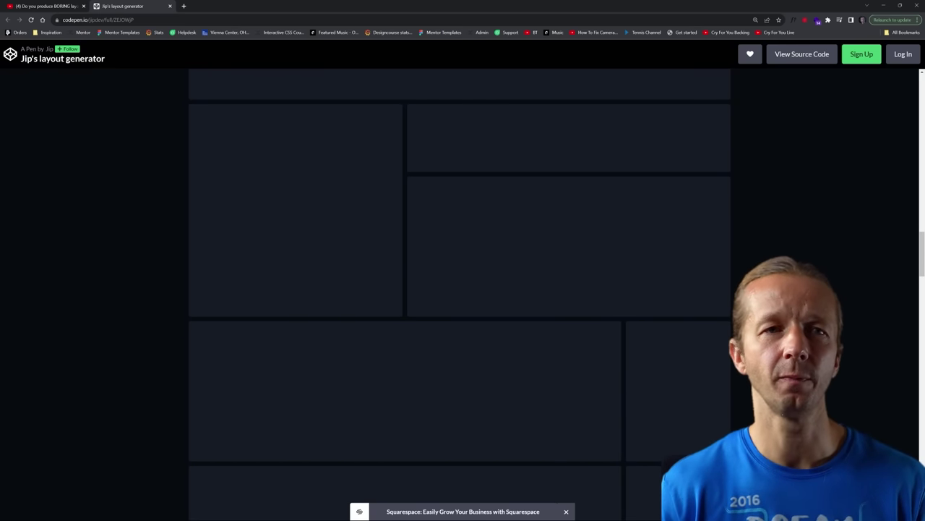
{"action": "left_click", "coordinate": [49, 6]}
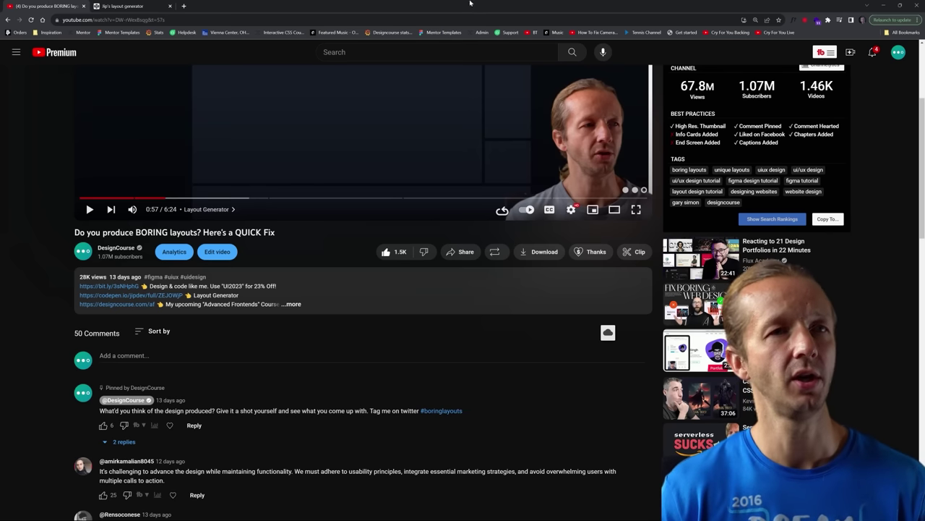
Minimize the browser to reveal the EcoEats asymmetric hero draft in Figma.
{"action": "left_click", "coordinate": [883, 4]}
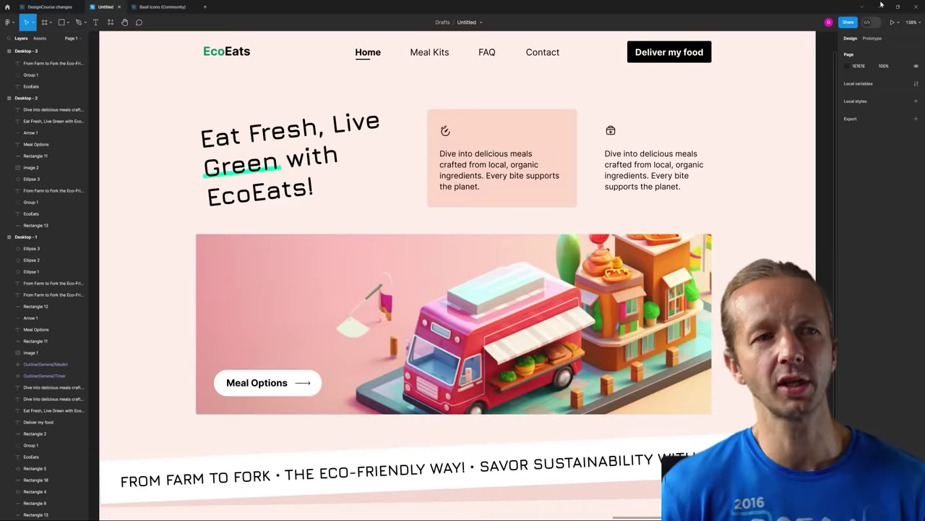